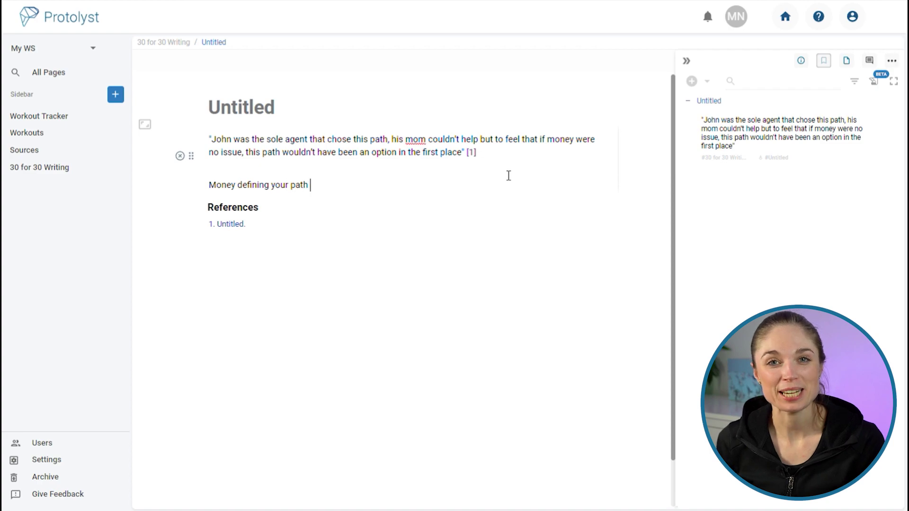
- Continue the line "Money defining your path" below the quote with "growing", and open the Workout Tracker
text(growing)
click(38, 116)
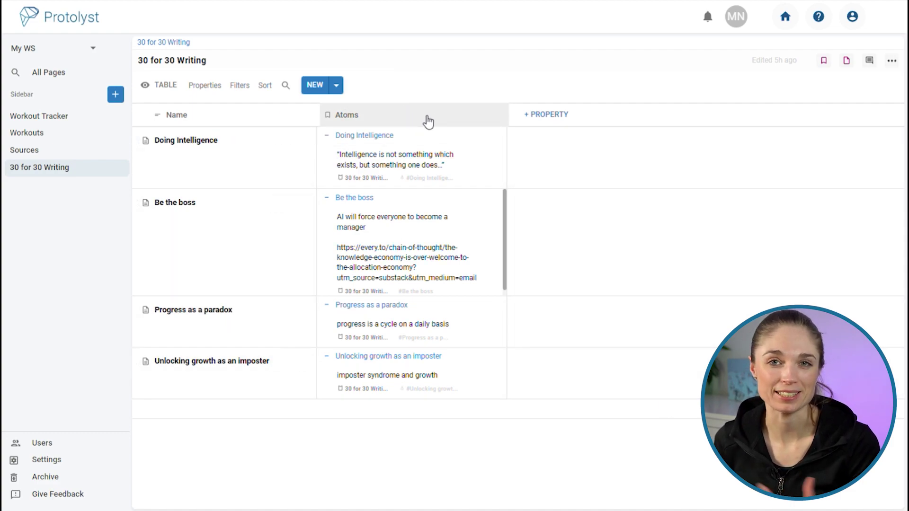
- Add a new unnamed entry to the 30 for 30 Writing table, view its page-type options and return to the table
click(315, 86)
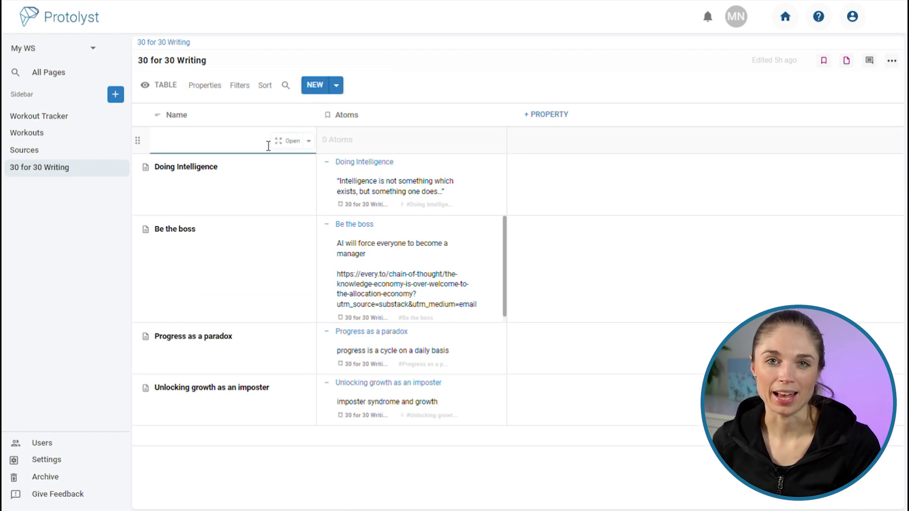
click(293, 142)
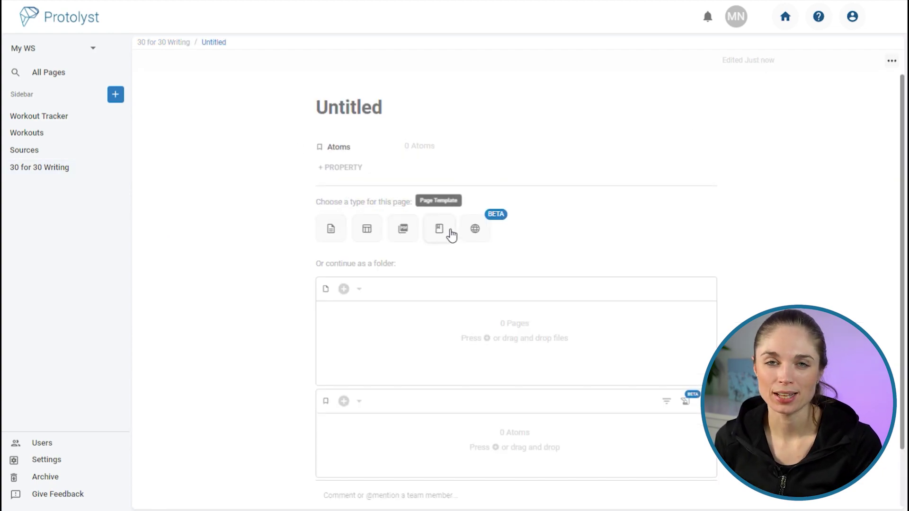
click(176, 43)
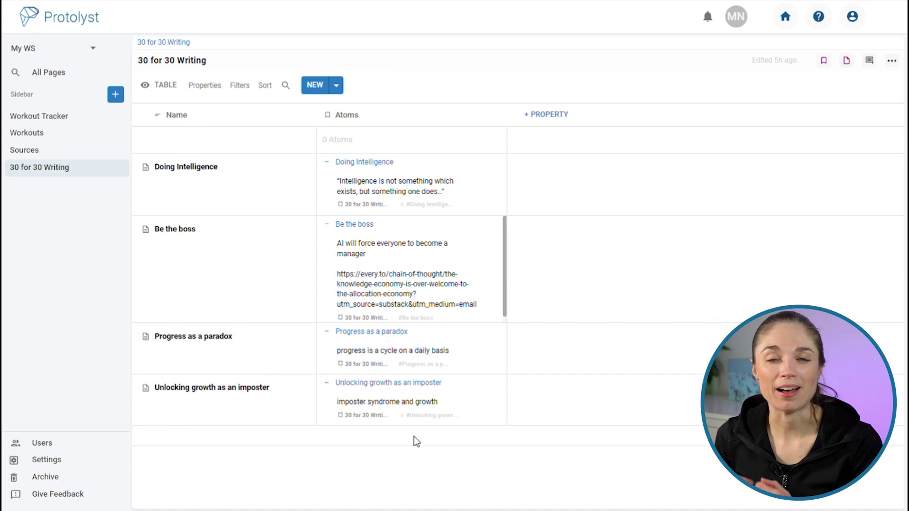
- Show the page's atoms and add the quote about money being no issue to the new unnamed entry's Atoms cell
click(825, 61)
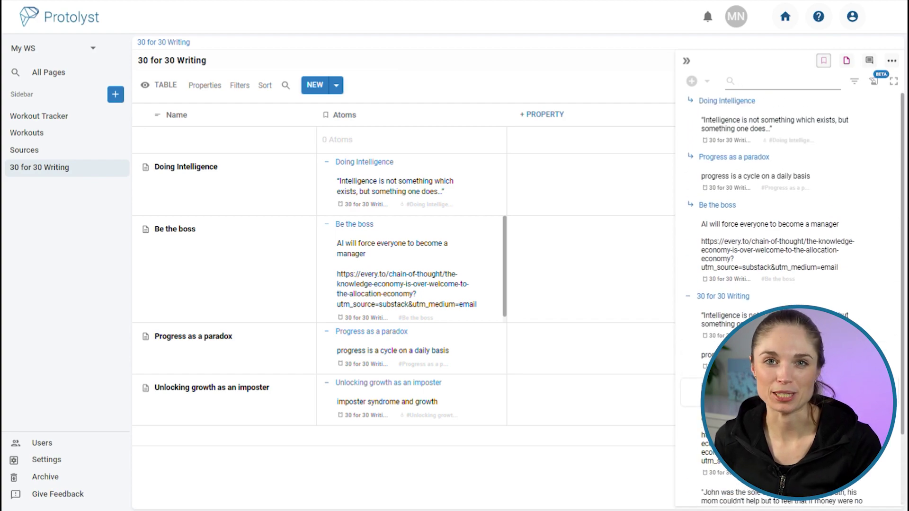
scroll(786, 284, down, 2)
drag(696, 426, 375, 146)
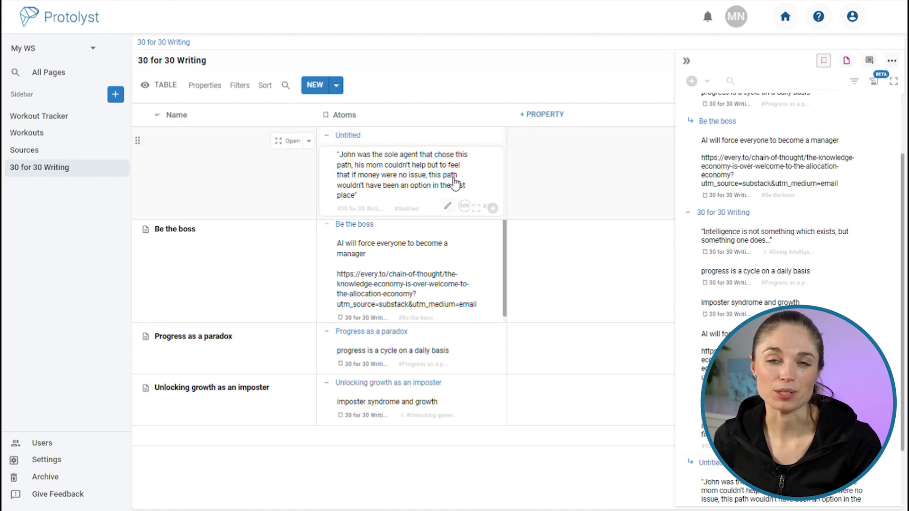
- Turn the unnamed entry into a document page, insert its quote atom in the body and start a new line below
click(286, 142)
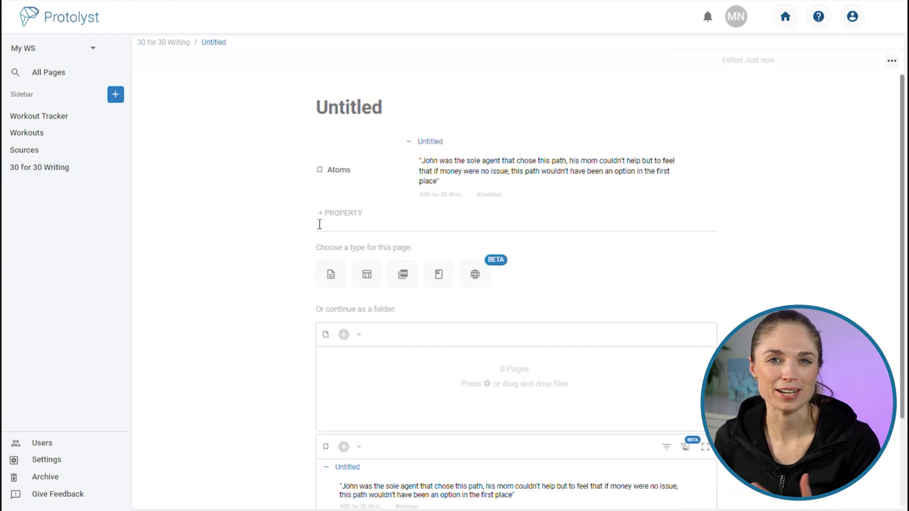
click(343, 286)
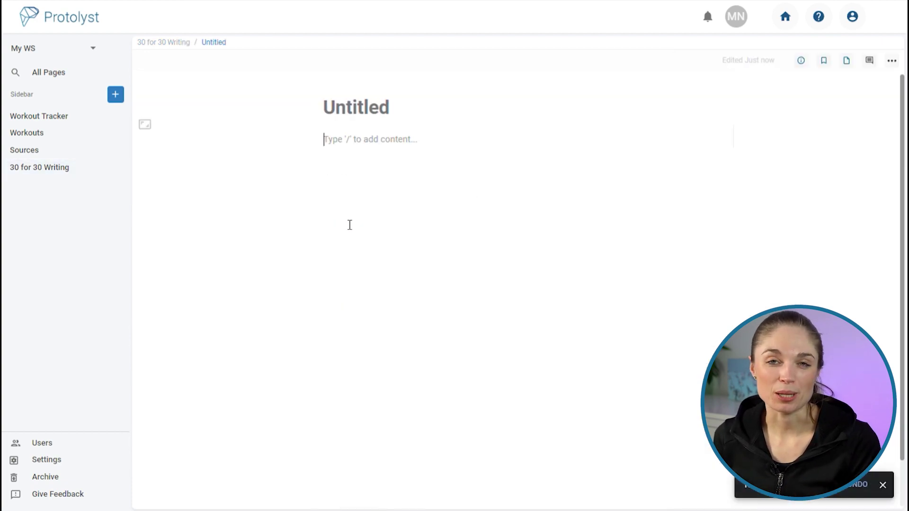
click(832, 63)
drag(752, 127, 311, 147)
click(495, 155)
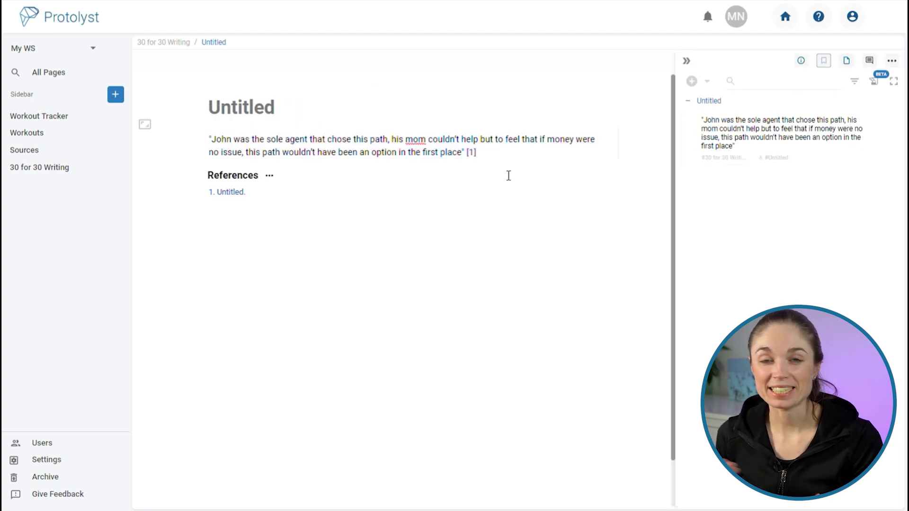
key(Return)
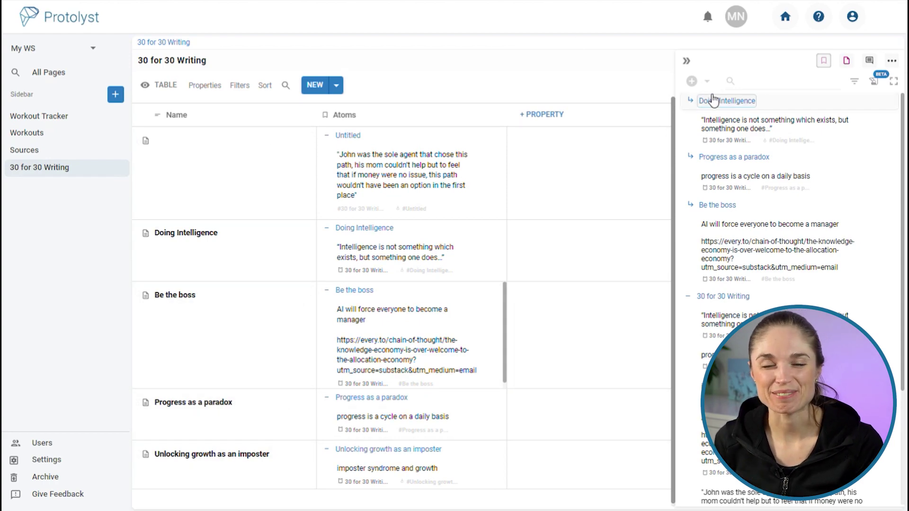
- Create a new atom in 30 for 30 Writing with the content "Trying isn't a thing"
click(696, 88)
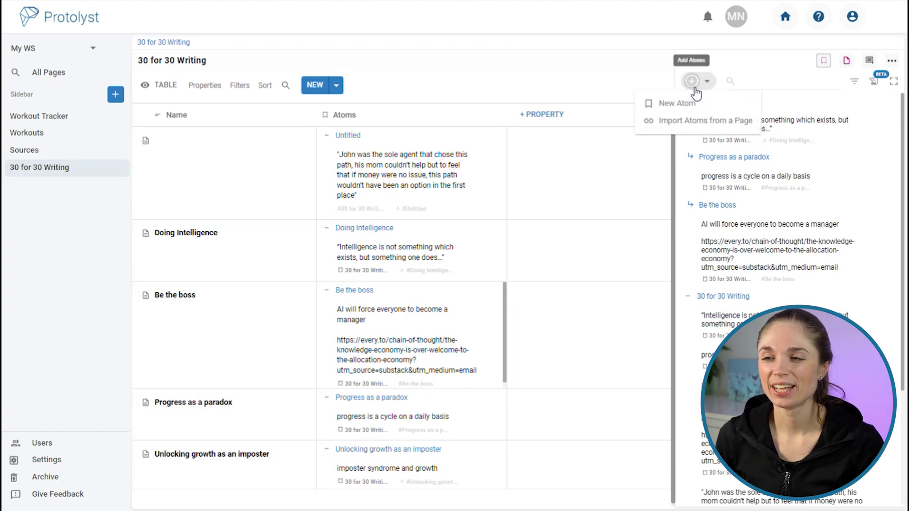
click(684, 99)
click(669, 353)
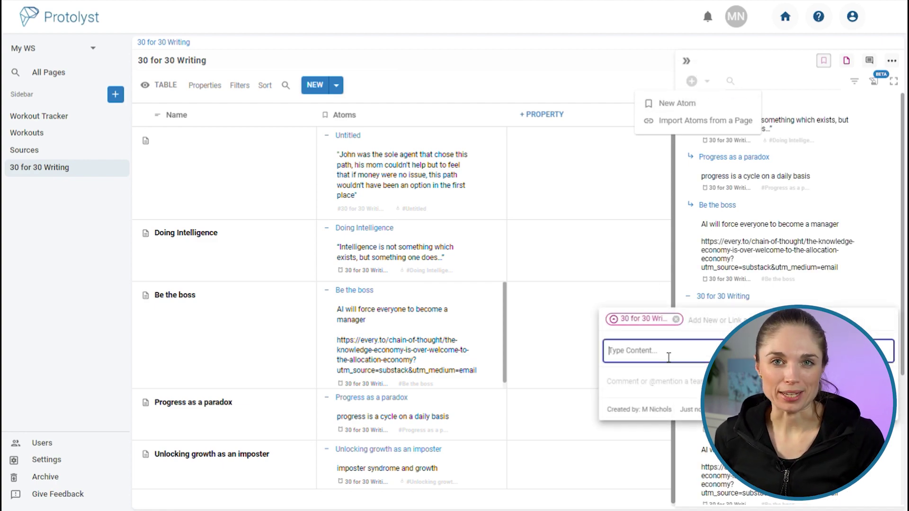
text(Trying isn't a thing)
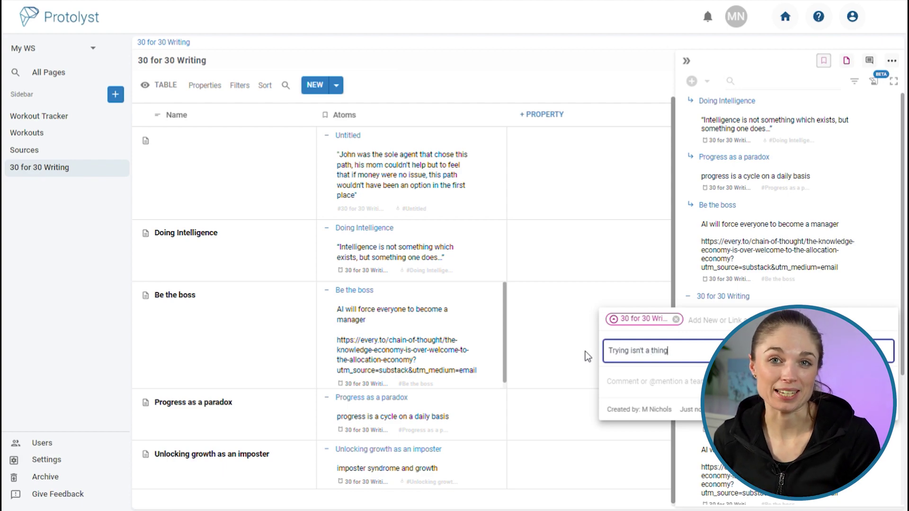
click(587, 353)
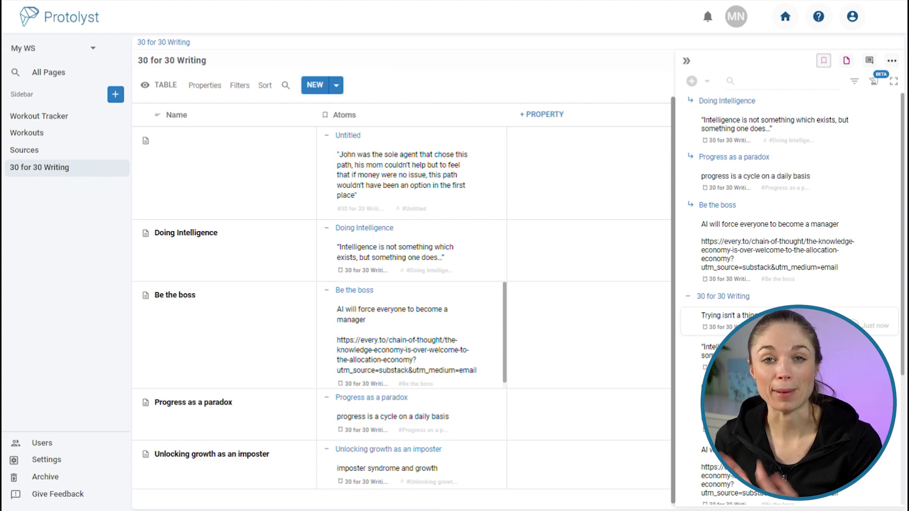
- Add the Forbes article URL about the Baader-Meinhof phenomenon as a new entry in Sources and import its web content
click(50, 153)
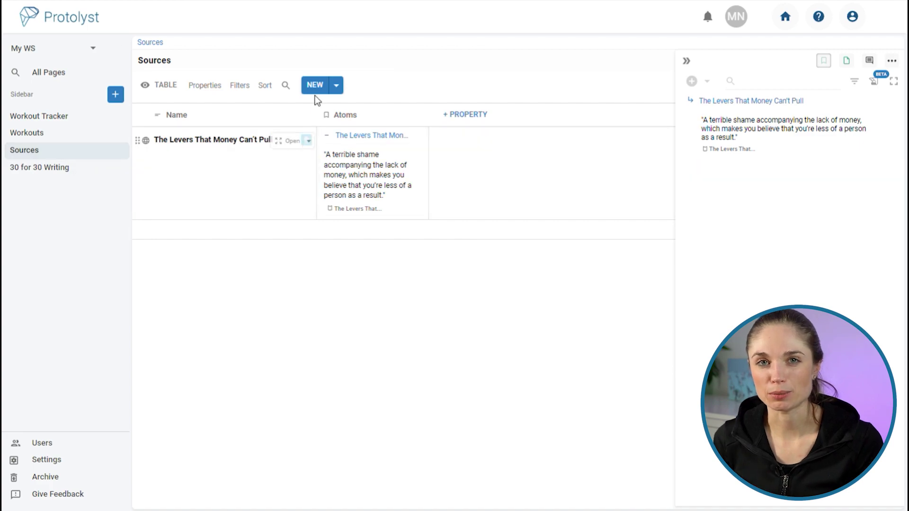
click(327, 84)
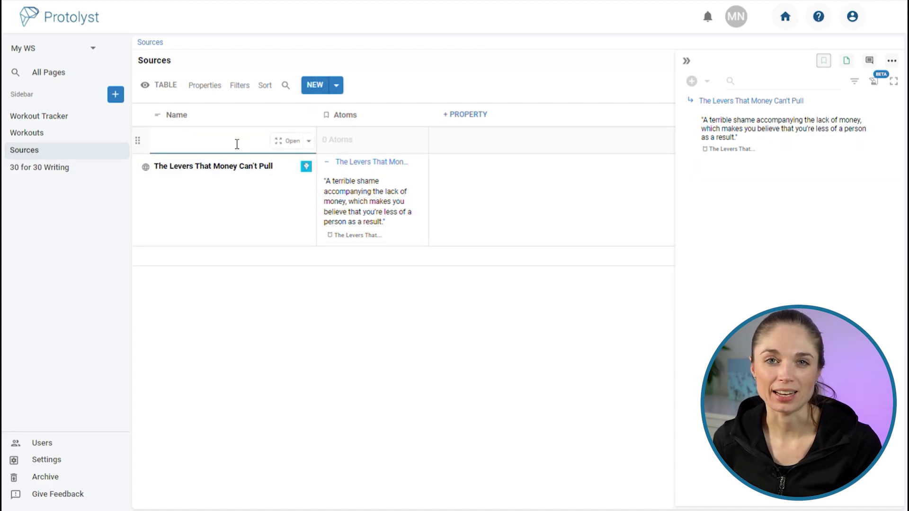
text(https://www.forbes.com/sites/traversmark/2023/12/09/how-social-media-uses-the-baader-meinhof-phenomenon-to-lie-convincingly/)
click(290, 142)
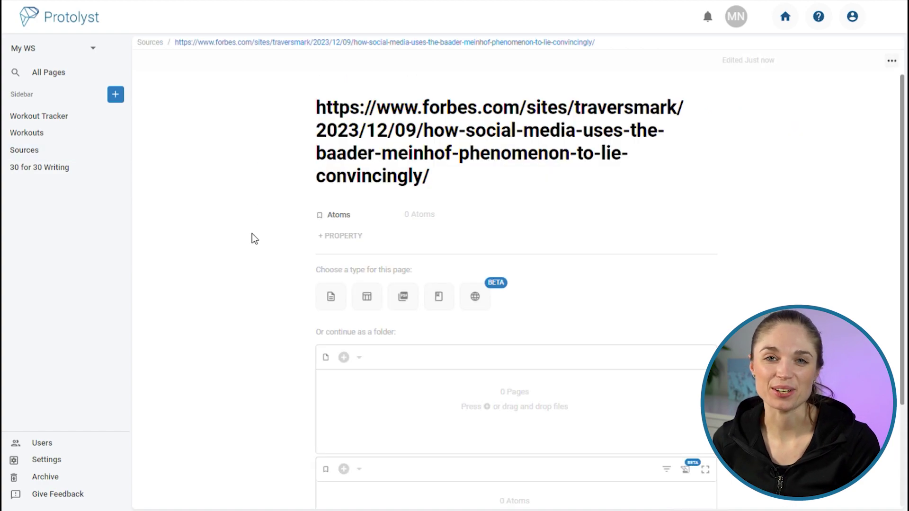
click(488, 305)
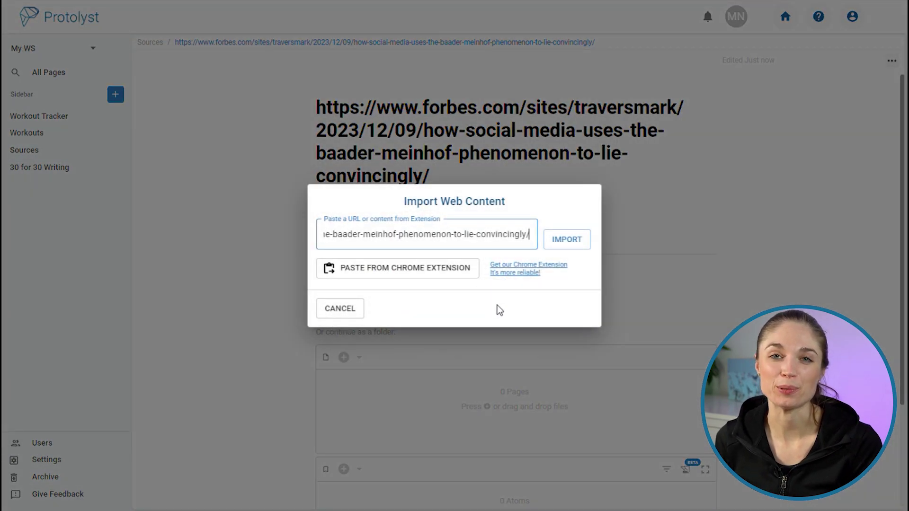
click(562, 246)
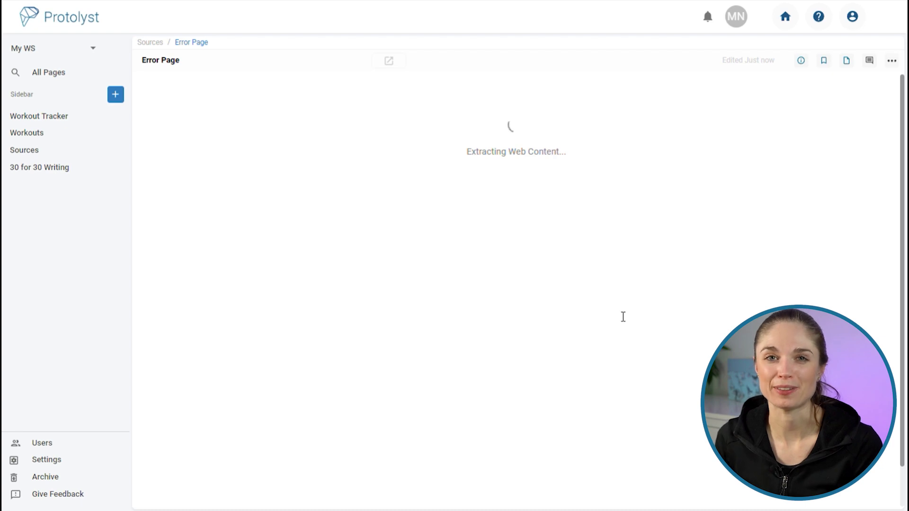
- Capture the sentence "Selective attention is a psychological concept..." in the imported article as an atom and link it to 30 for 30 Writing
drag(362, 195, 454, 222)
scroll(562, 371, down, 4)
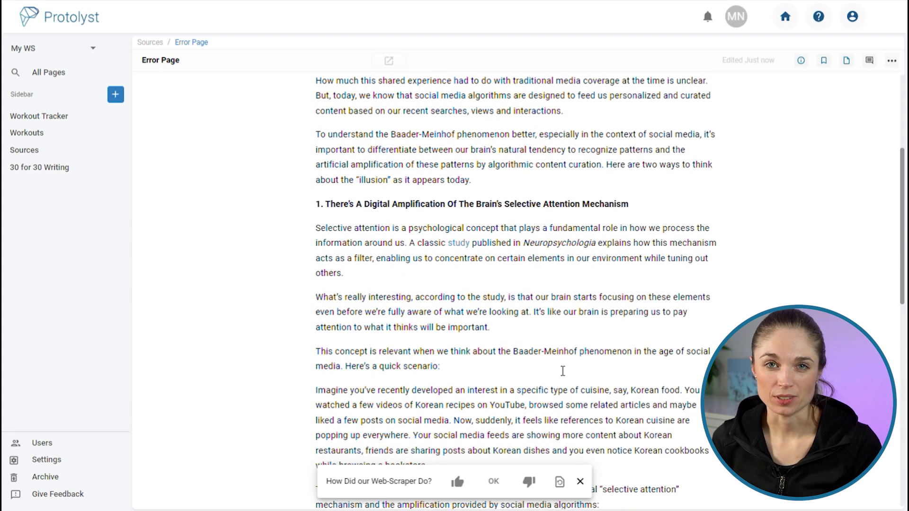
drag(316, 230, 405, 245)
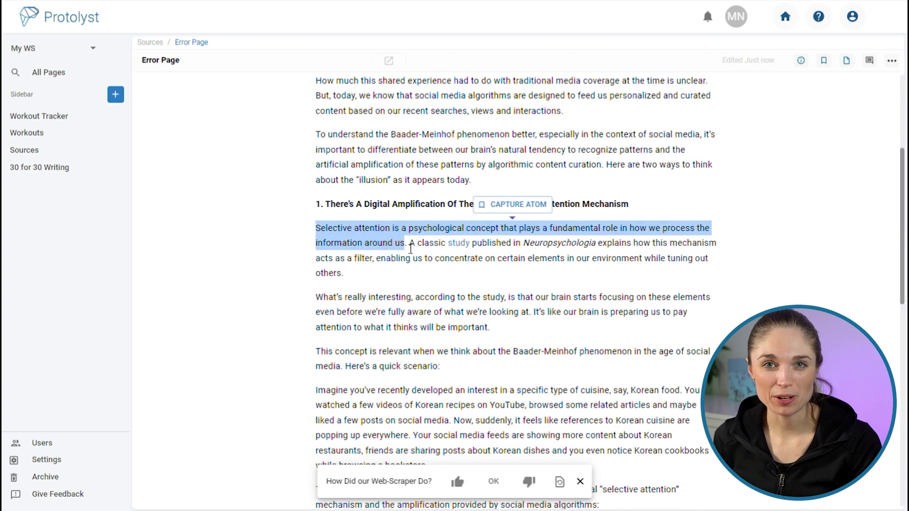
click(511, 210)
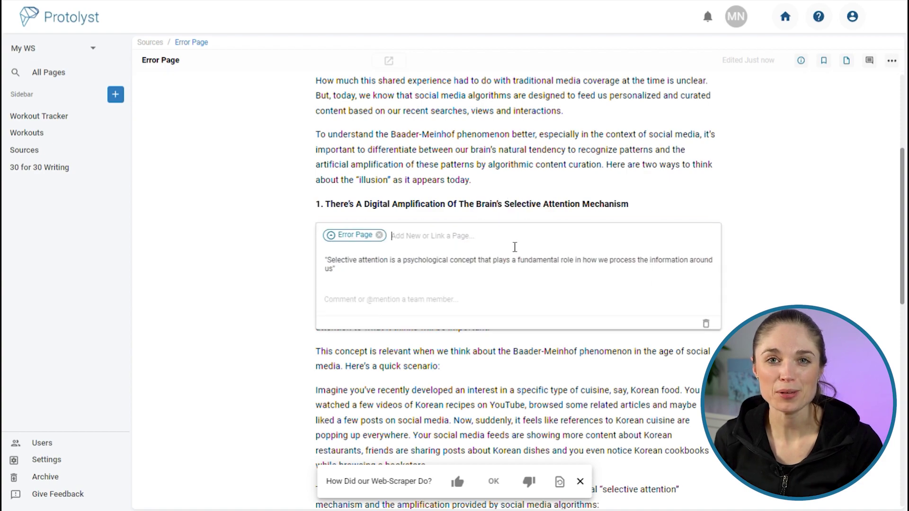
click(433, 236)
text(30)
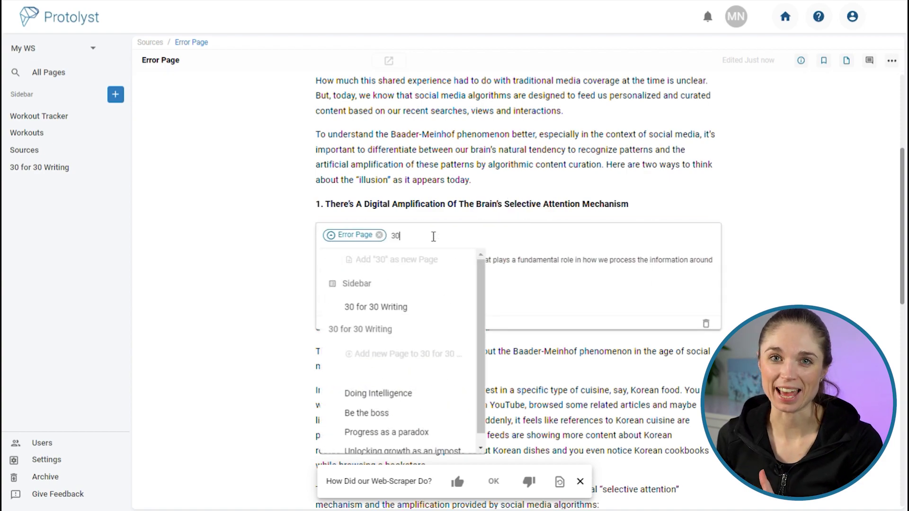
click(408, 303)
click(202, 285)
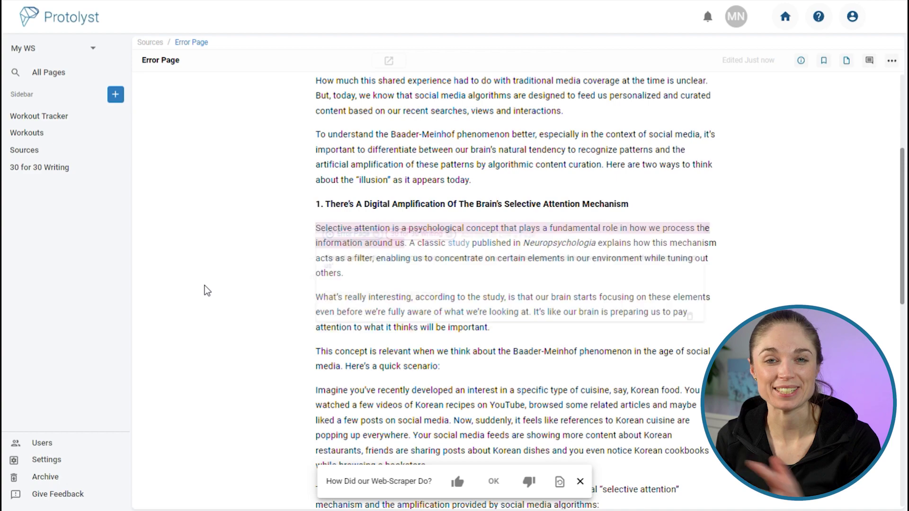
- Examine the list of atoms collected in 30 for 30 Writing
click(64, 169)
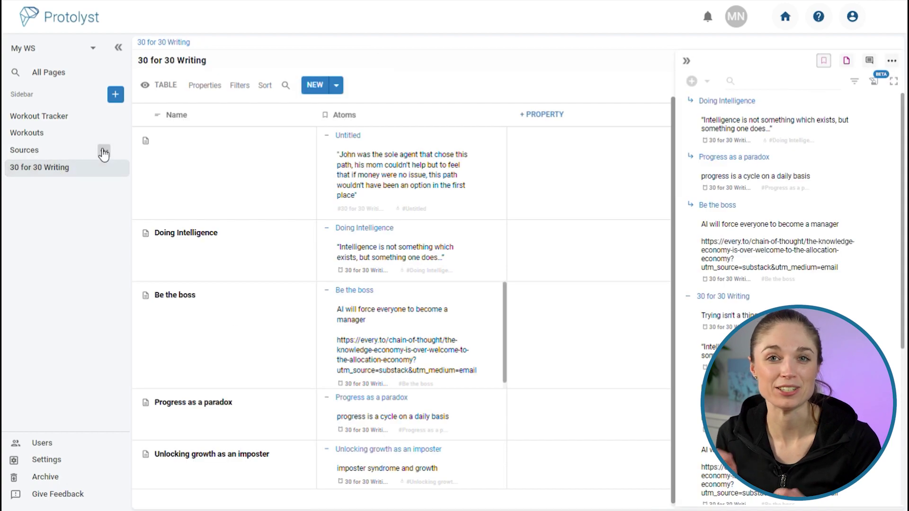
scroll(831, 274, down, 4)
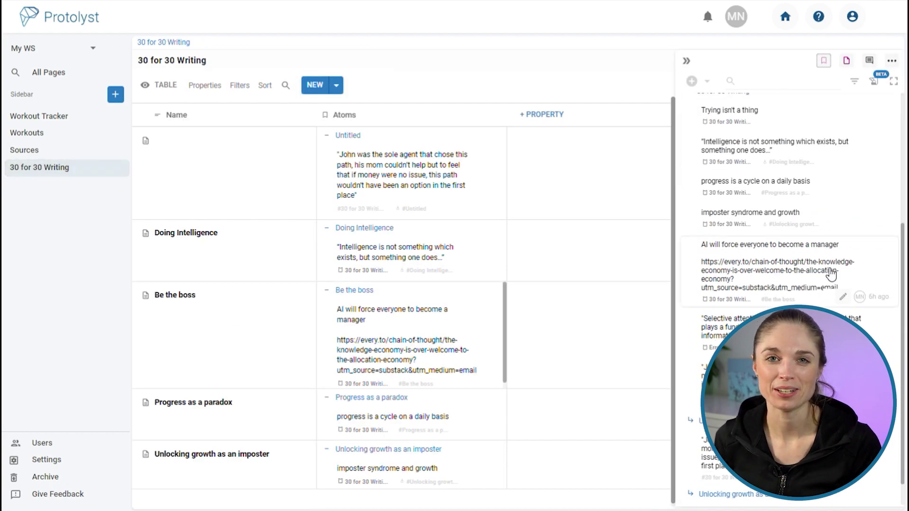
scroll(831, 274, down, 1)
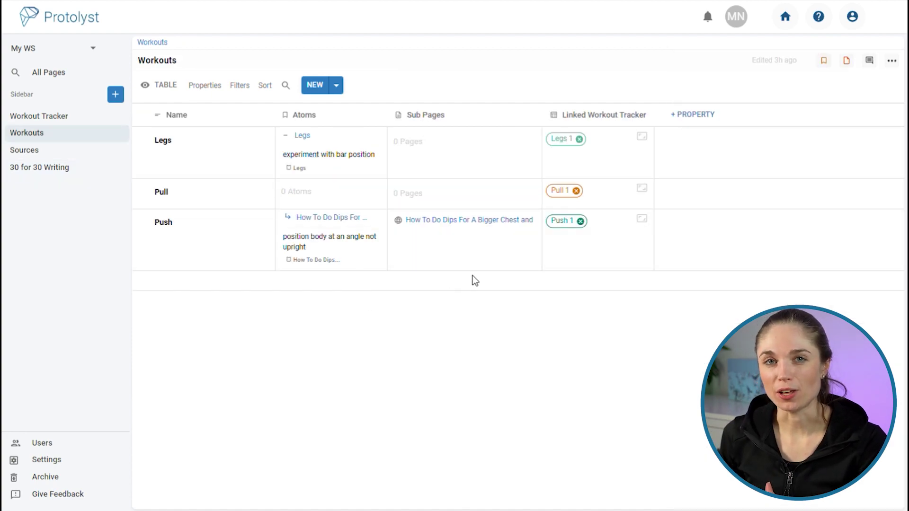
- In the Workouts table, give the Pull workout a new atom reading "stay fixed position in pull down"
click(373, 197)
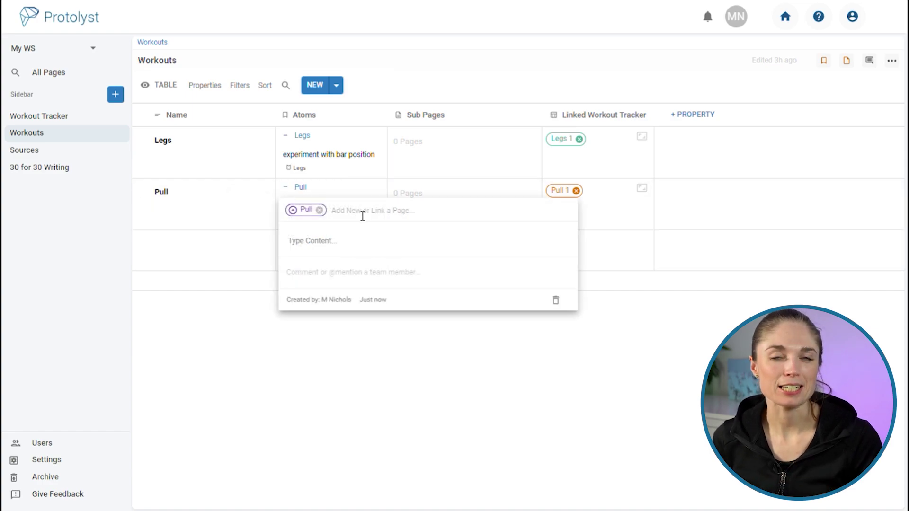
click(348, 247)
text(stay fixed position in pull down)
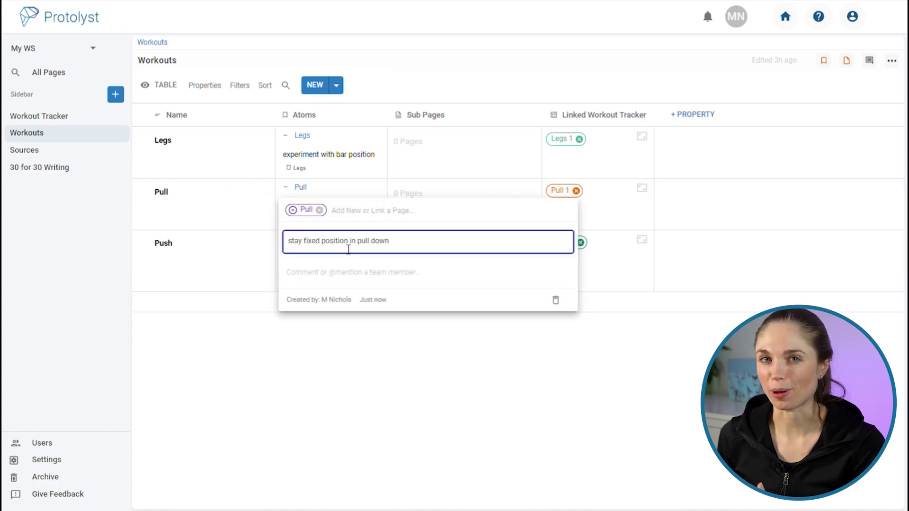
click(392, 378)
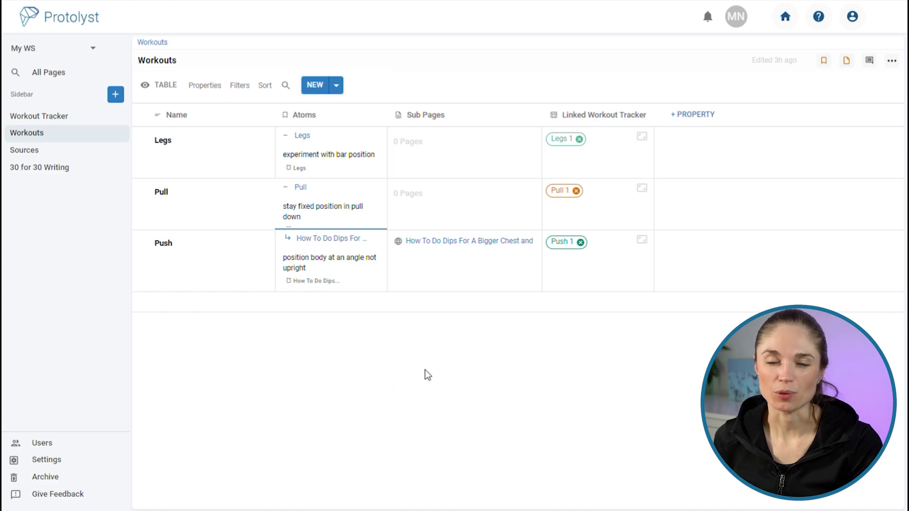
- Look through the Workout Tracker table and open the Push 2 entry
click(38, 122)
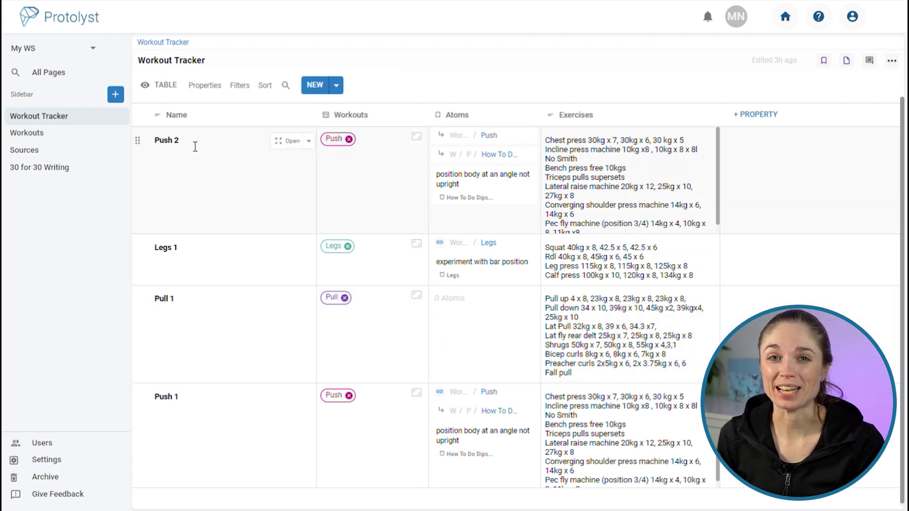
click(289, 141)
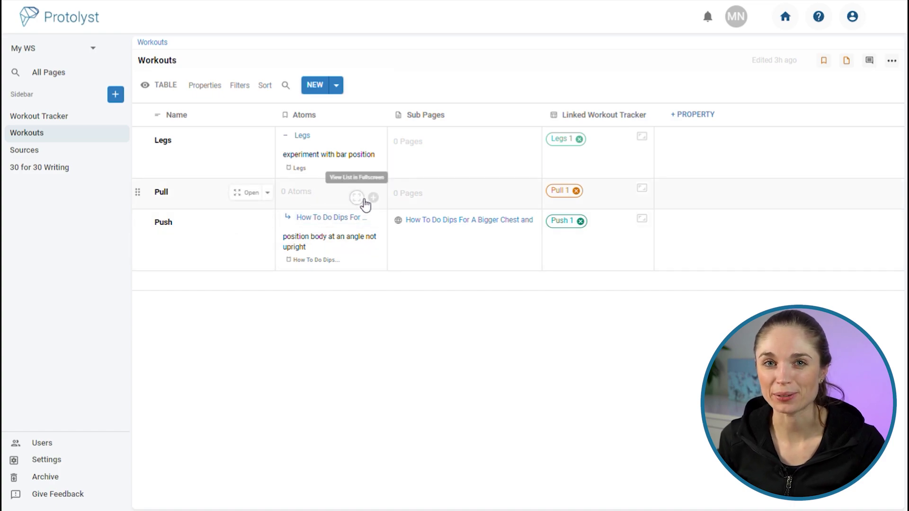
- Add the atom "stay fixed position in pull down" to the Pull row's empty Atoms cell in Workouts
click(373, 198)
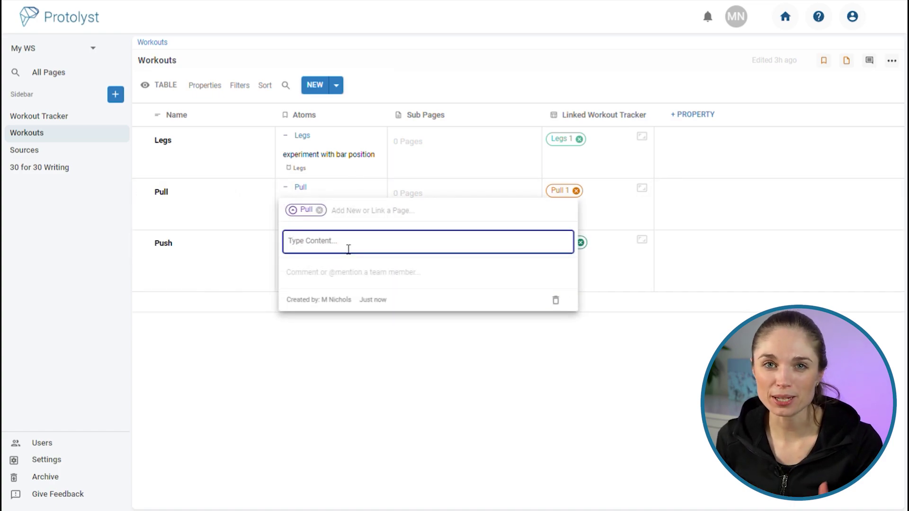
text(stay fixed position in pull down)
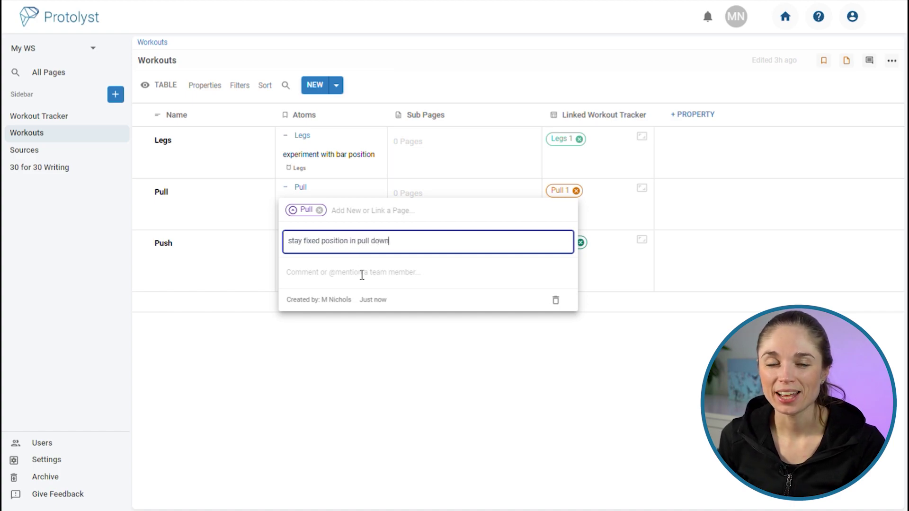
click(393, 377)
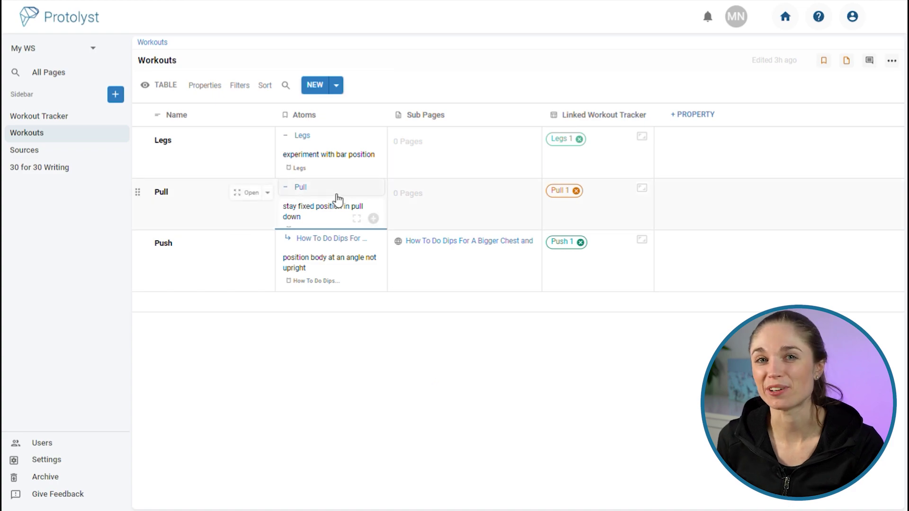
click(34, 118)
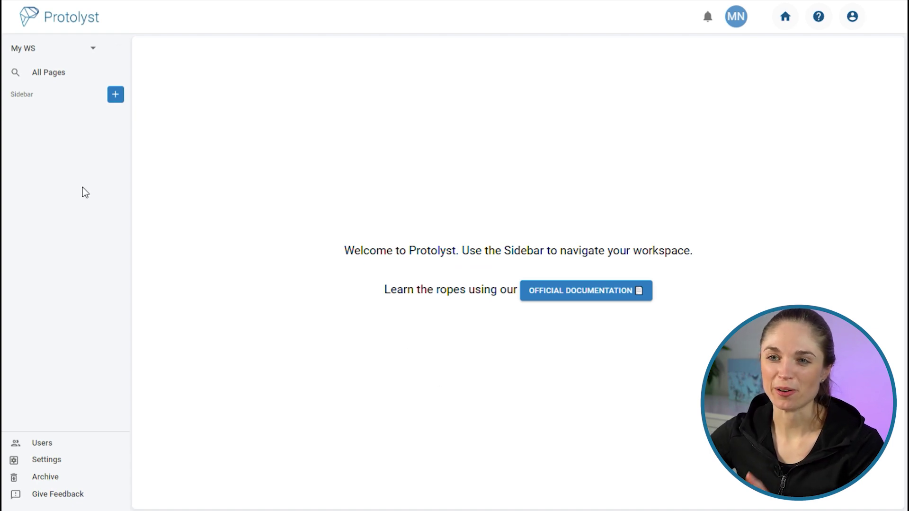
- Create a new table page in the empty workspace and name it "30 for 30"
click(121, 101)
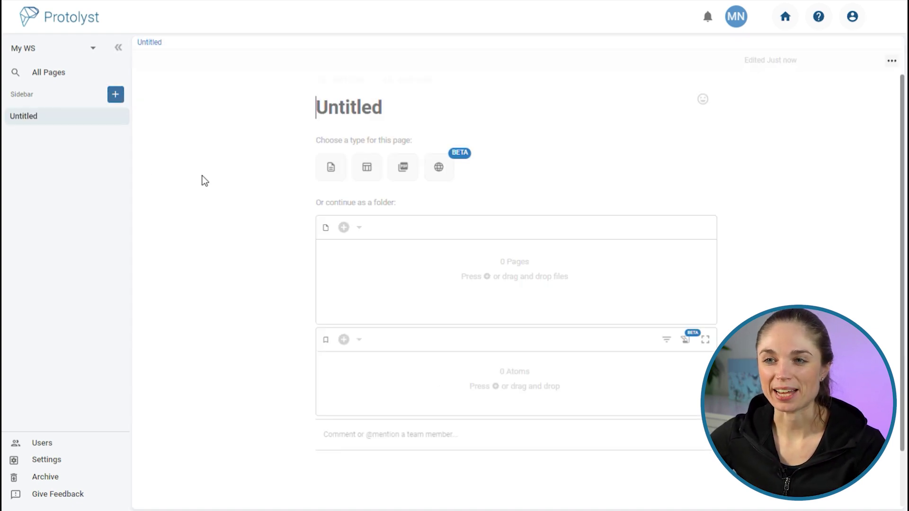
click(378, 177)
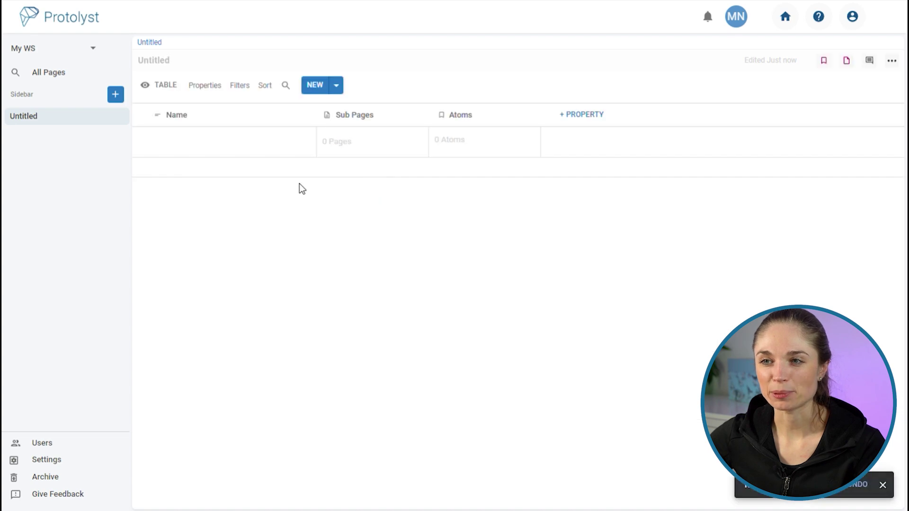
click(171, 63)
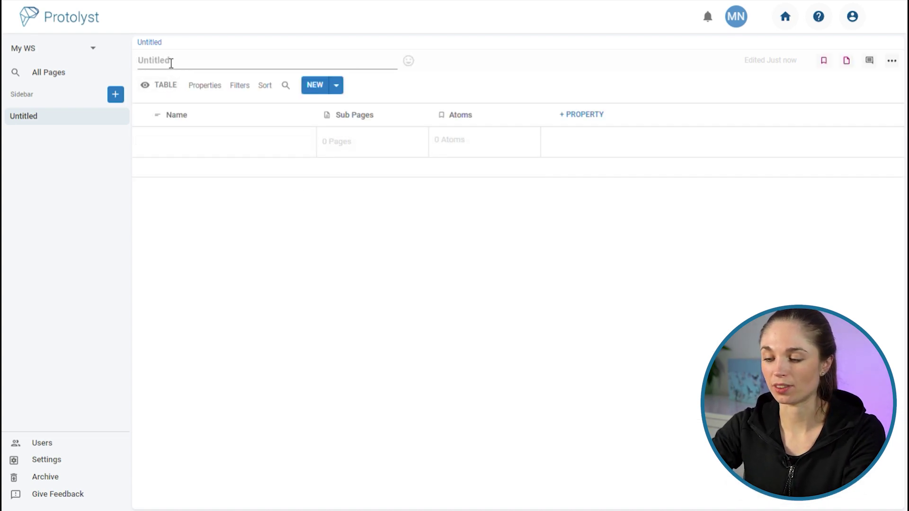
text(30 for 30)
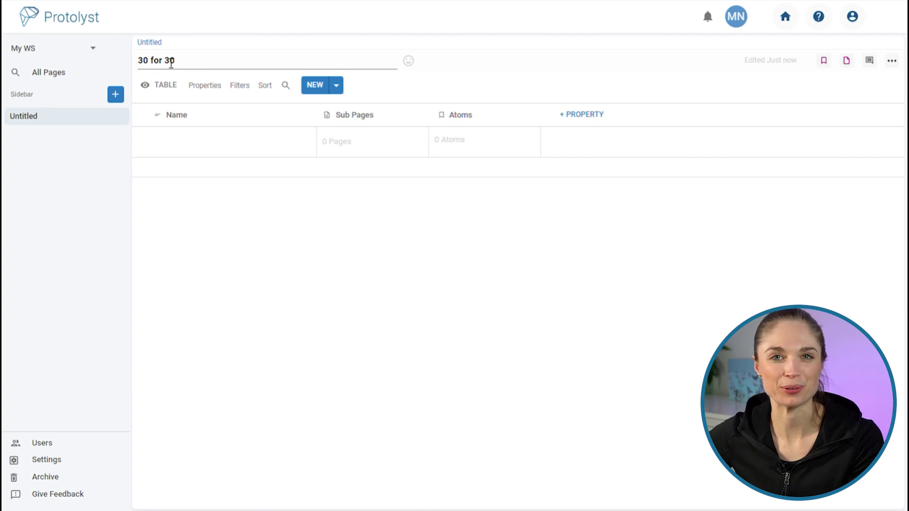
click(328, 289)
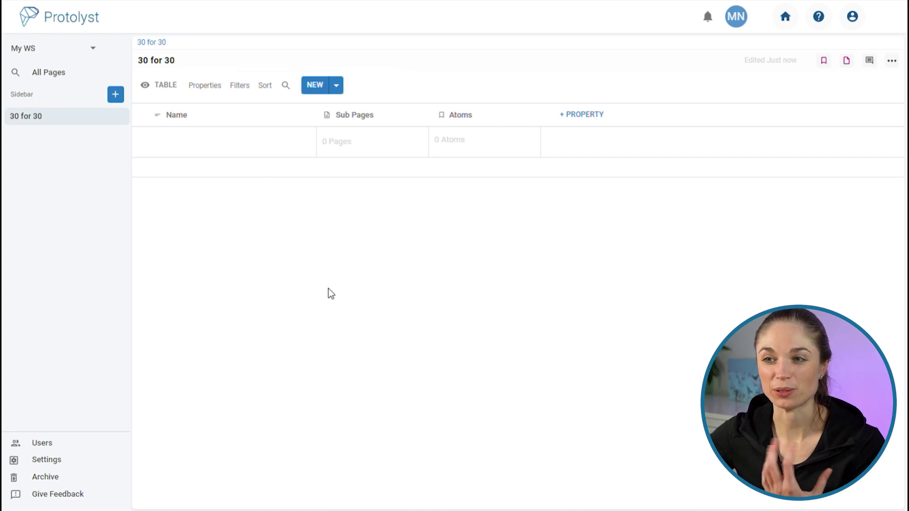
- Delete the Sub Pages property from the 30 for 30 table
click(373, 120)
click(378, 247)
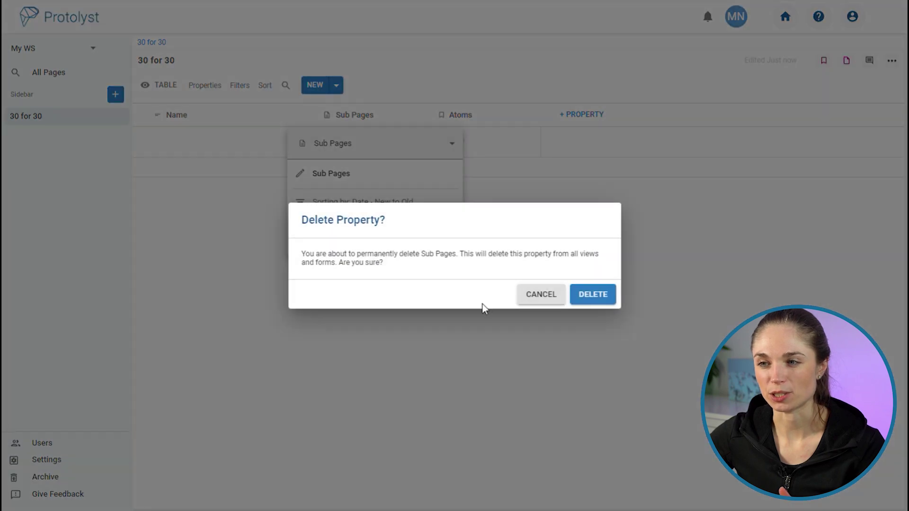
click(592, 294)
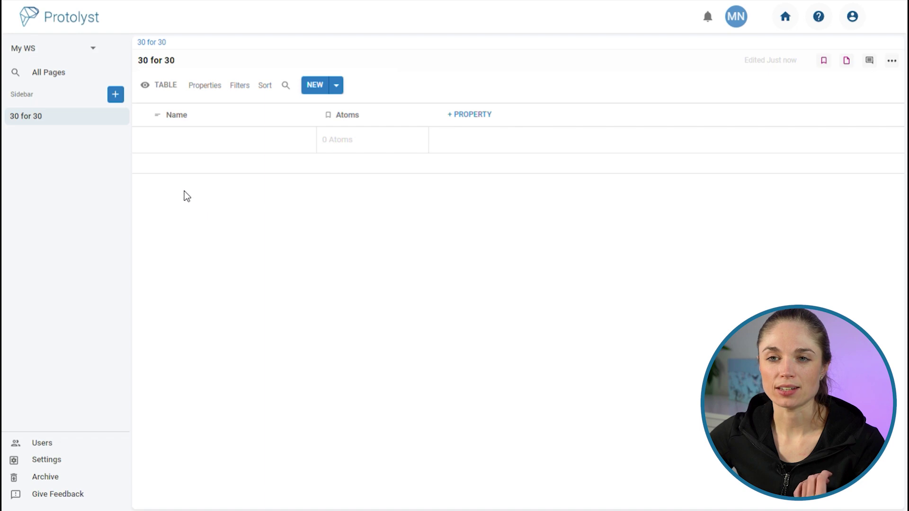
- Create another new page named "Sources" and make it a table
click(121, 95)
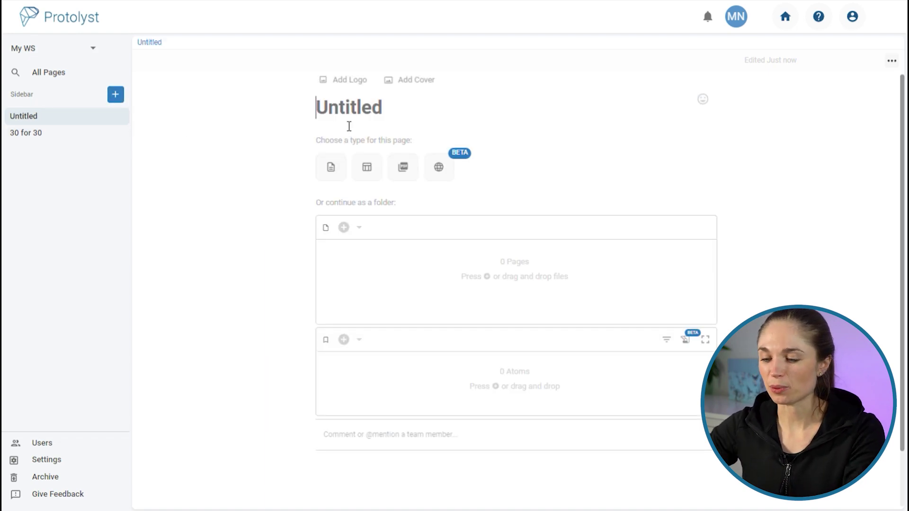
text(Sources)
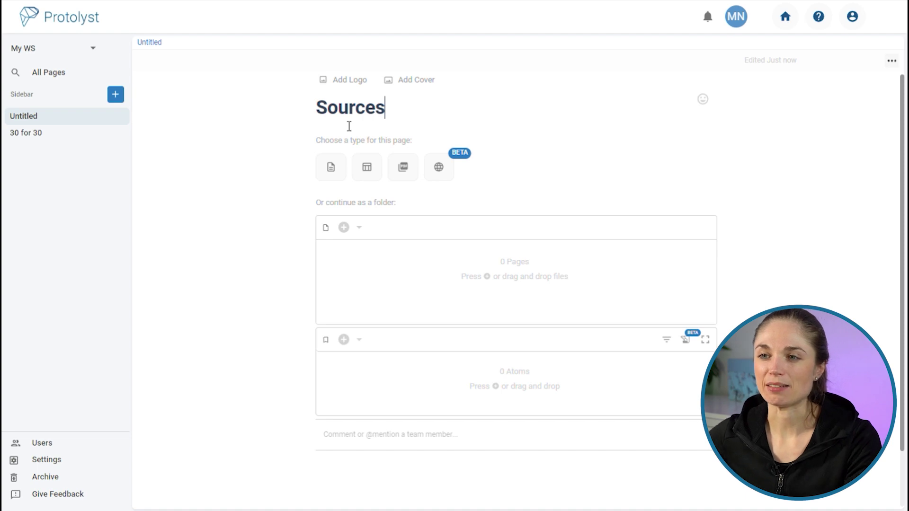
click(368, 167)
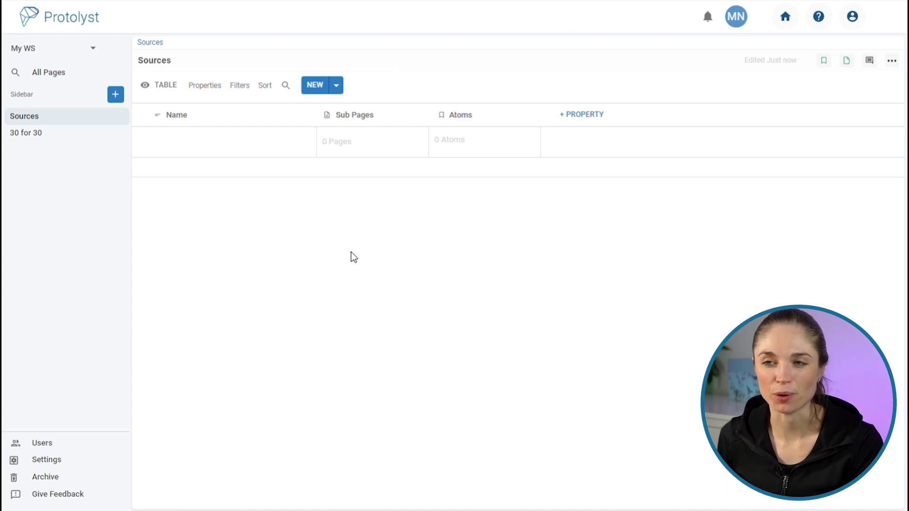
- Delete the Sub Pages property from the Sources table
click(382, 114)
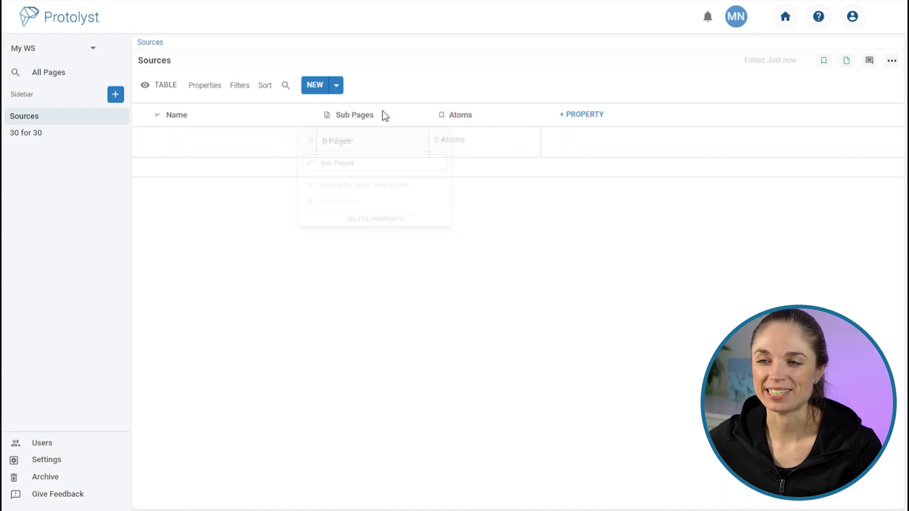
click(397, 247)
click(593, 294)
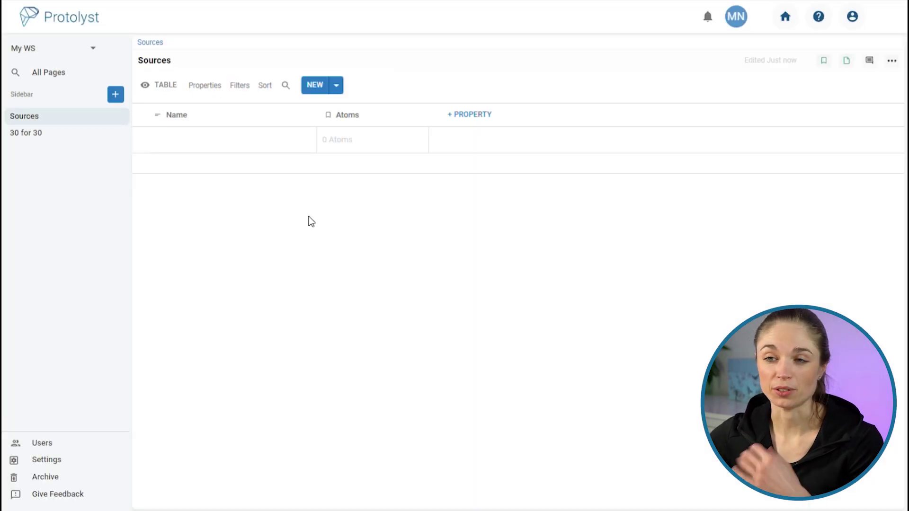
click(235, 152)
text(https://moretothat.com/the-levers-that-money-cant-pull/)
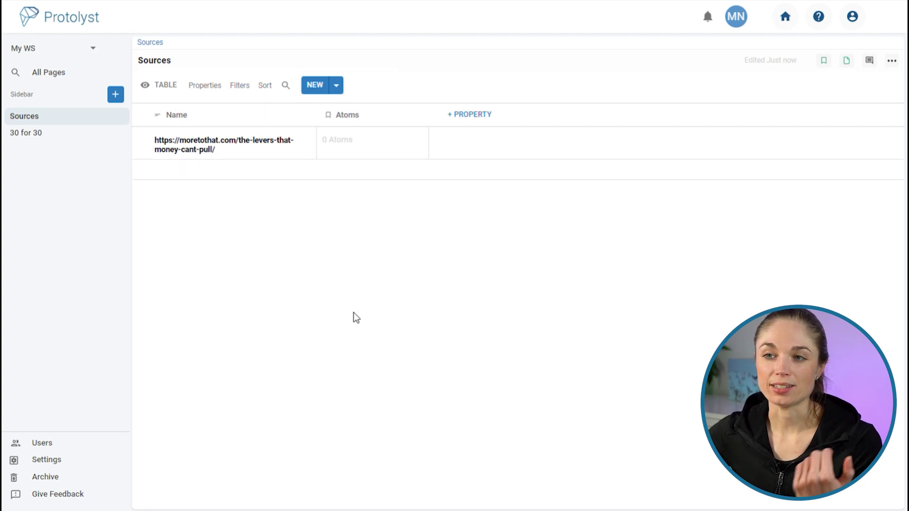
click(284, 142)
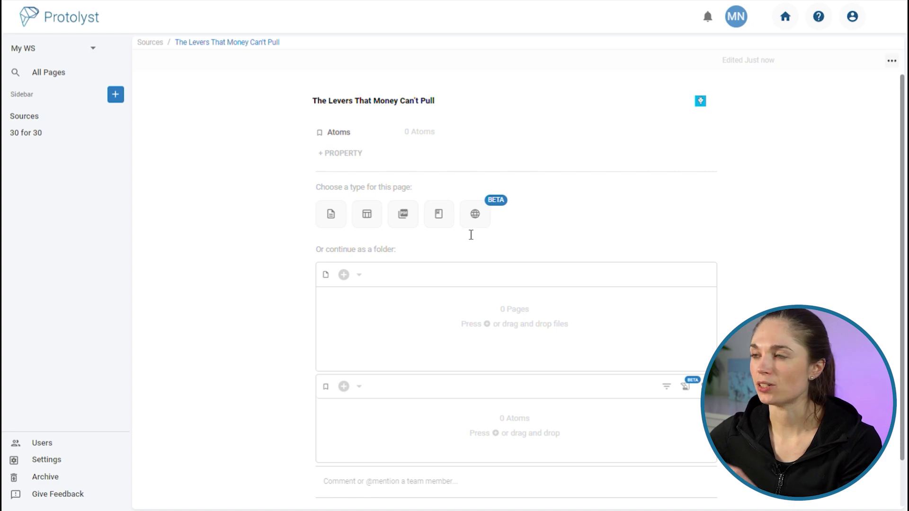
click(482, 221)
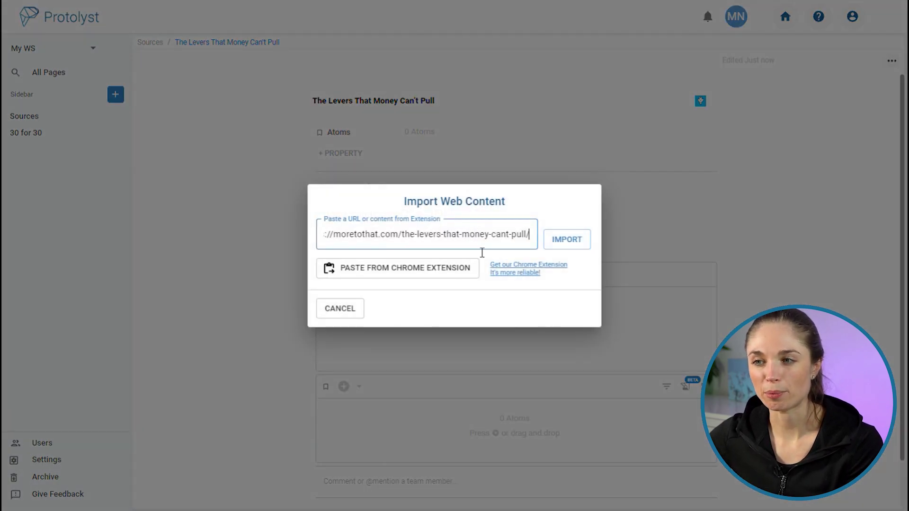
click(586, 238)
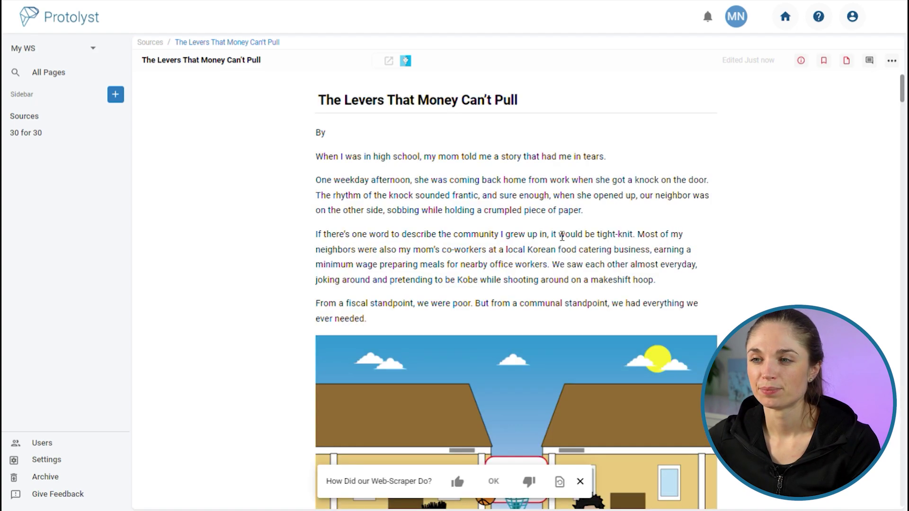
- Capture the article's bold sentence "A terrible shame accompanying the lack of money…" as an atom and link it to 30 for 30
scroll(589, 180, down, 9)
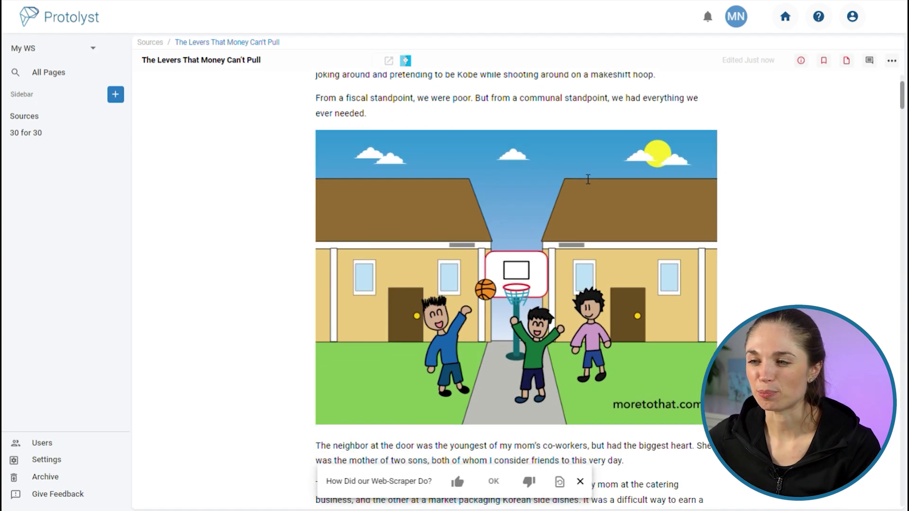
scroll(588, 180, down, 13)
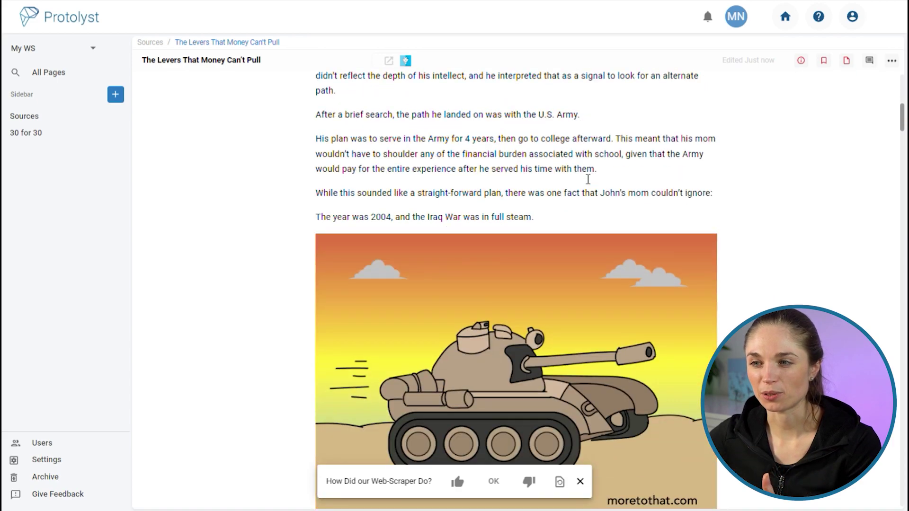
scroll(588, 179, down, 9)
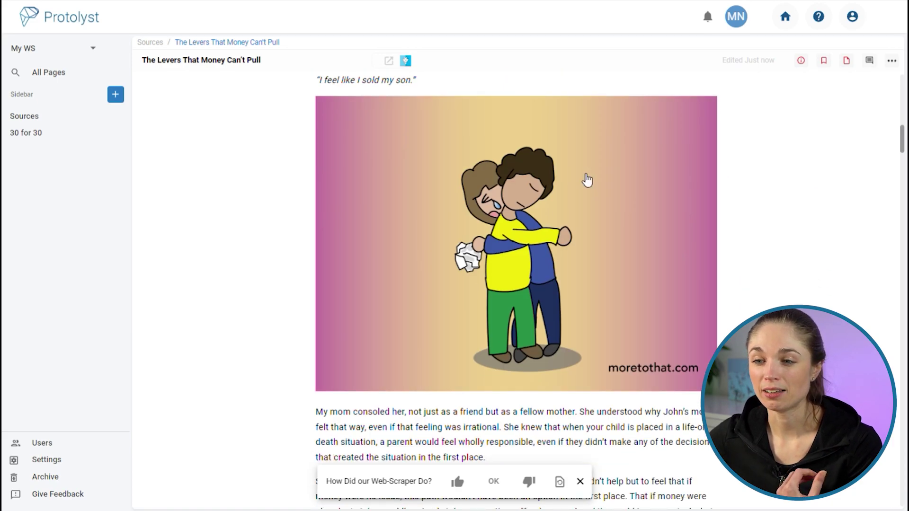
scroll(587, 180, down, 2)
scroll(587, 179, down, 8)
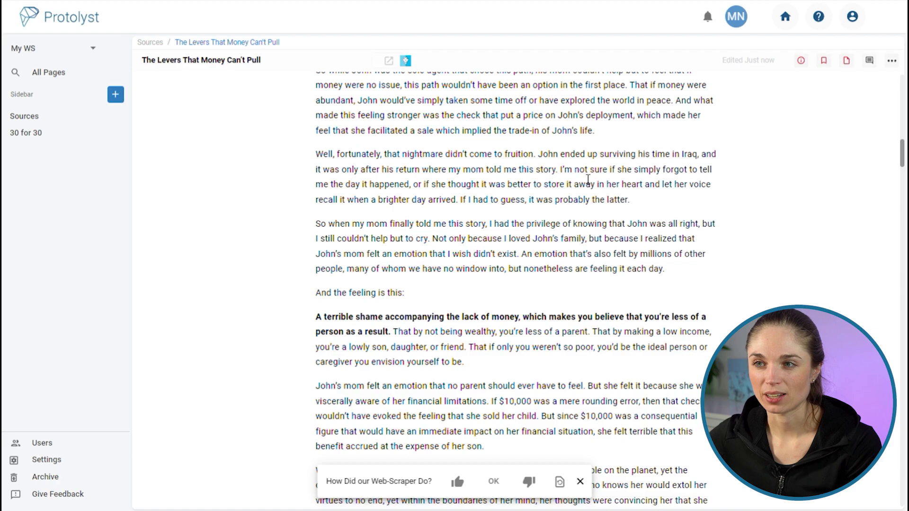
scroll(595, 184, up, 6)
scroll(596, 185, down, 4)
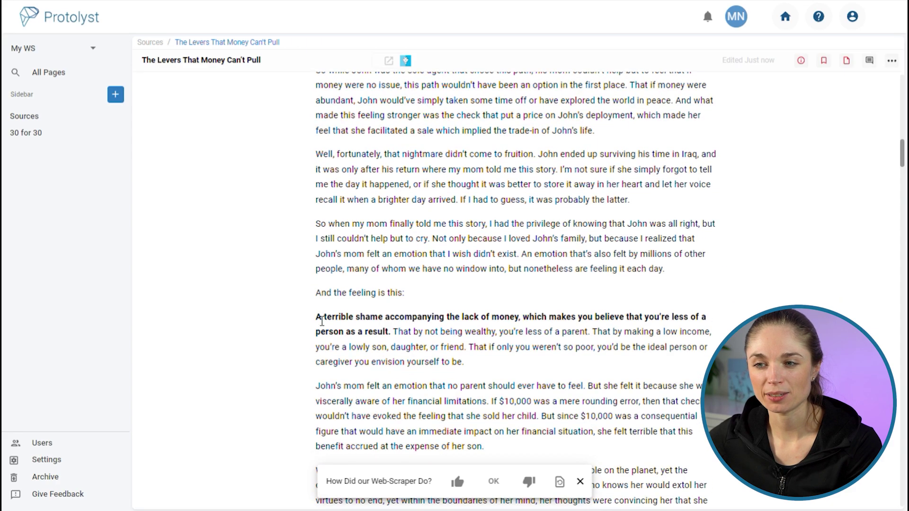
drag(322, 321, 390, 335)
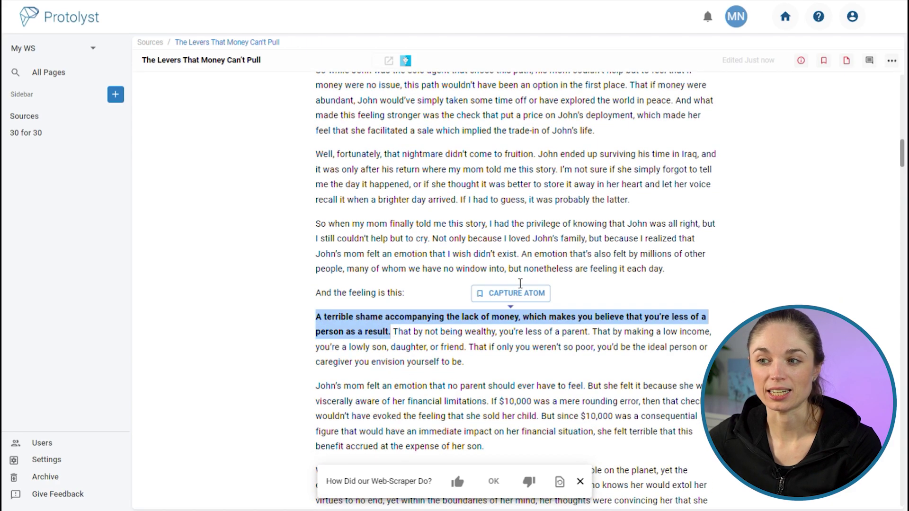
click(513, 291)
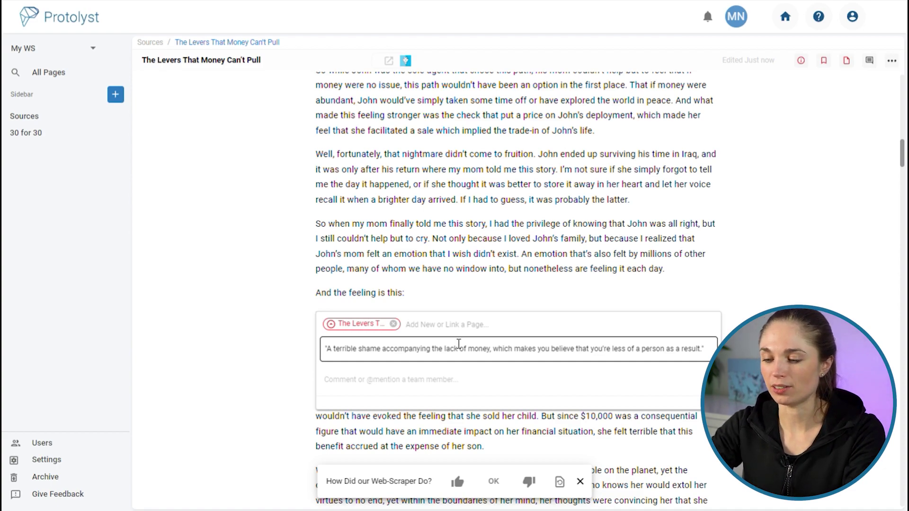
text(30)
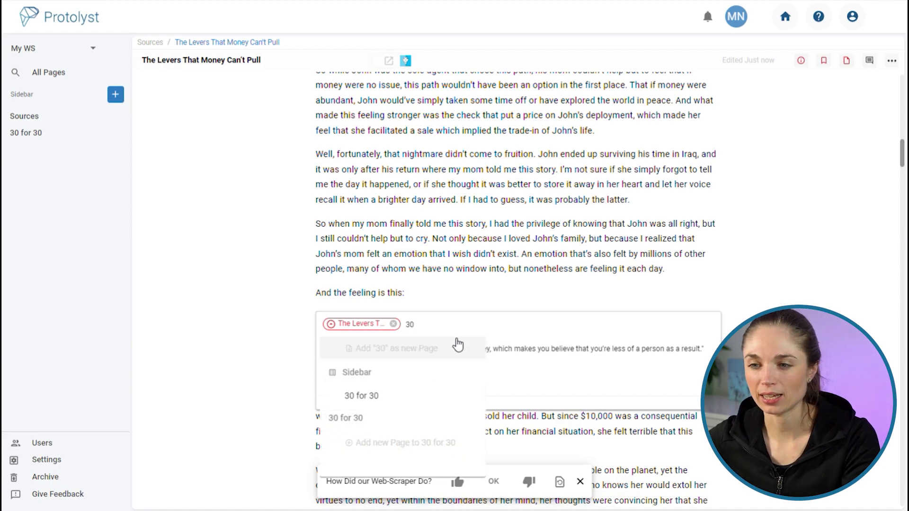
click(406, 397)
click(243, 283)
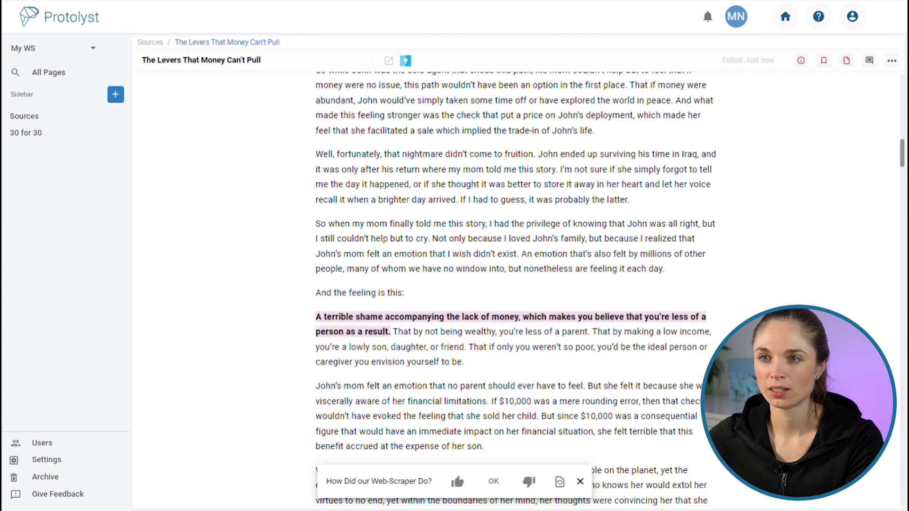
- Check the captured quote in Sources and place that atom from 30 for 30's atom list into its empty row's Atoms cell
click(149, 42)
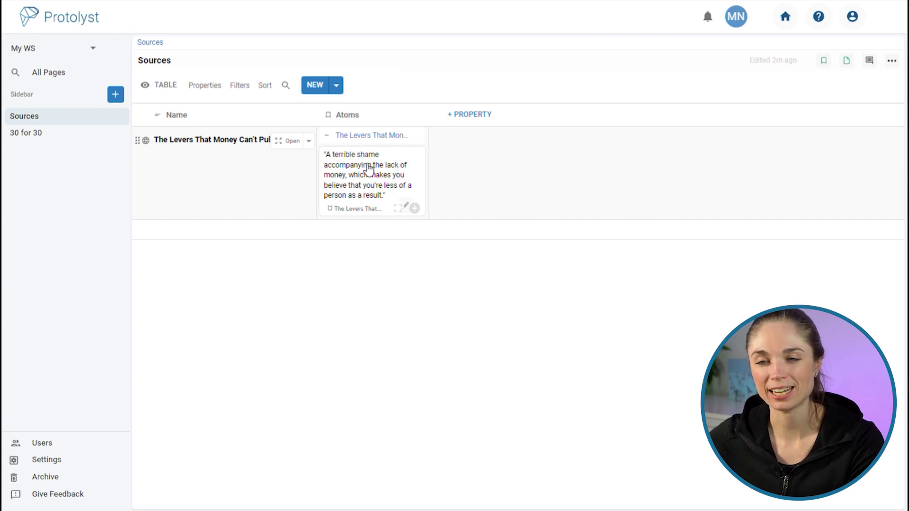
click(44, 136)
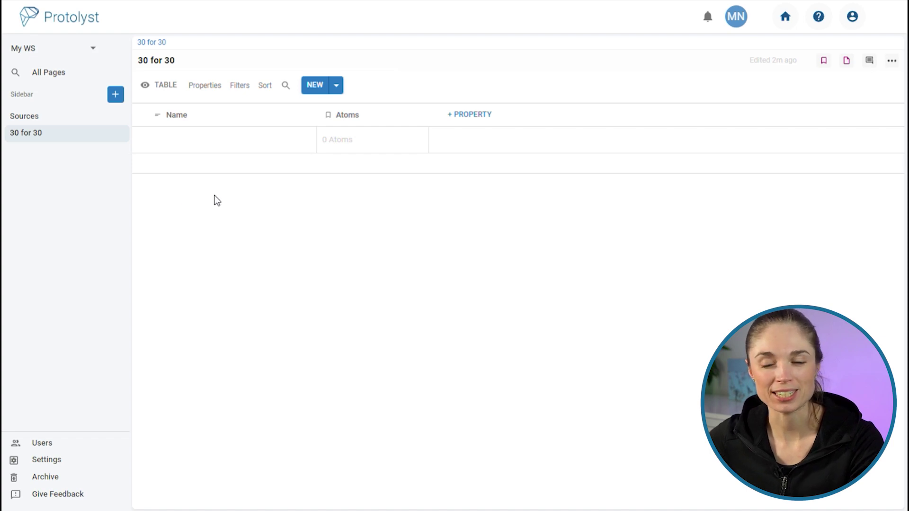
click(824, 61)
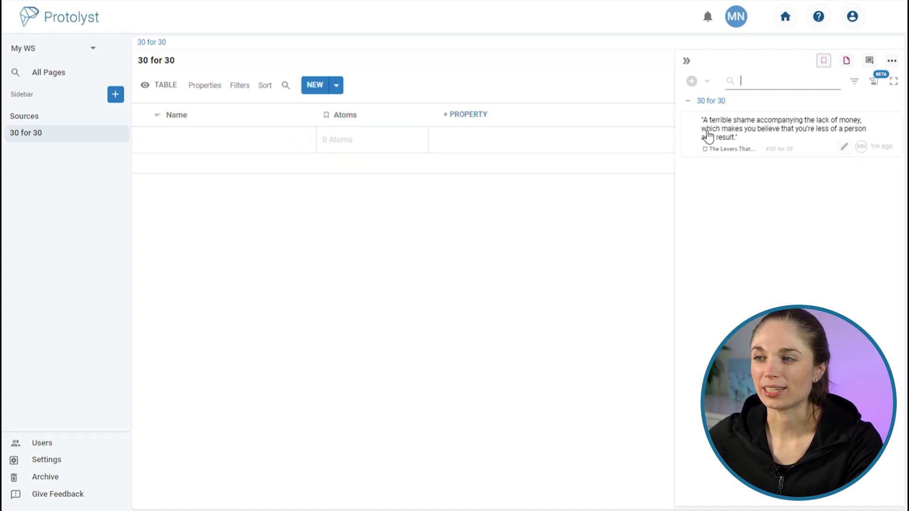
drag(772, 141, 349, 152)
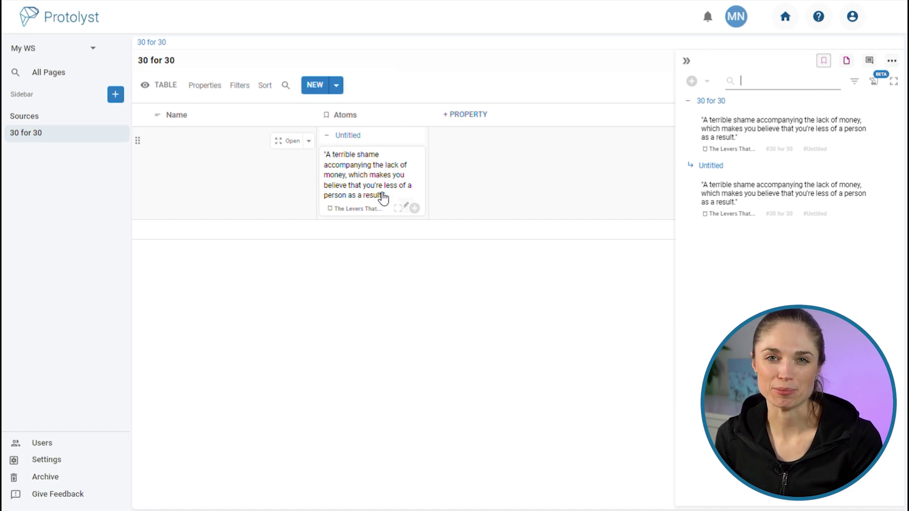
- Open the untitled 30 for 30 entry and set its page type to a text document
click(293, 143)
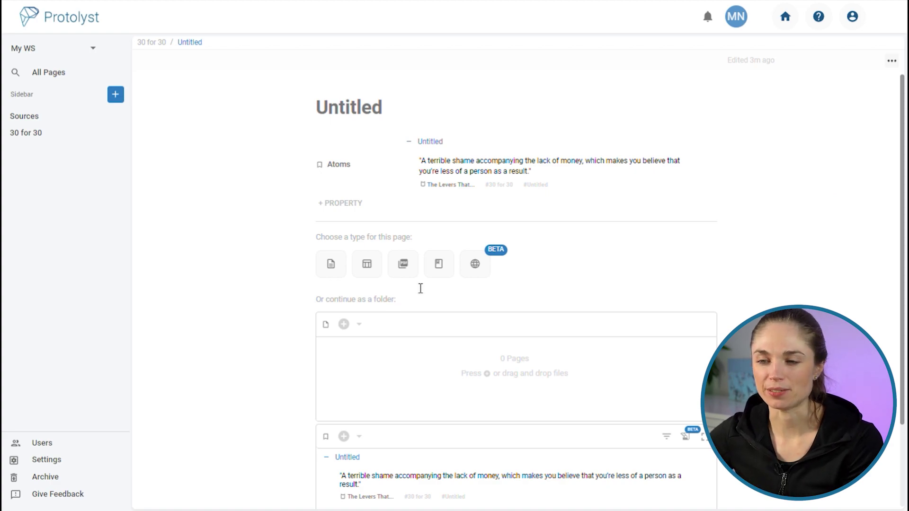
click(333, 271)
click(367, 144)
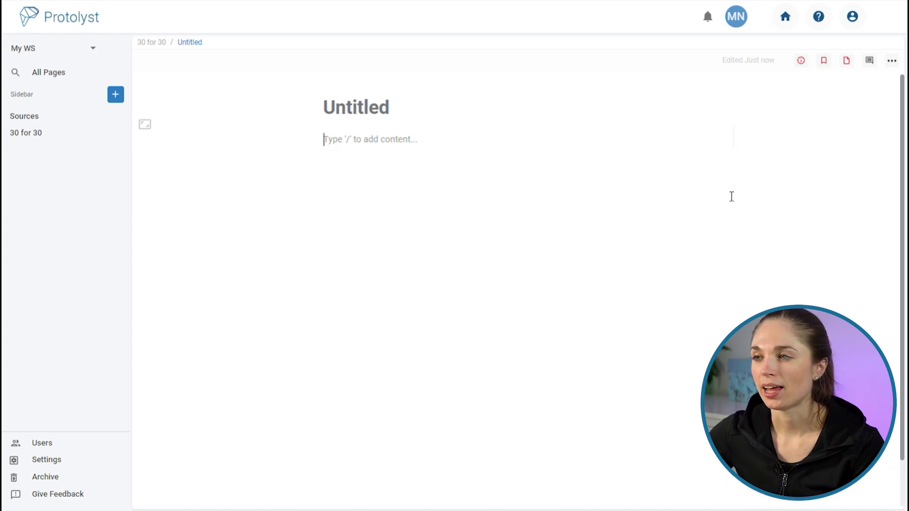
- Insert the "A terrible shame…" atom into the untitled document's body and add blank lines between the quote and References
click(824, 61)
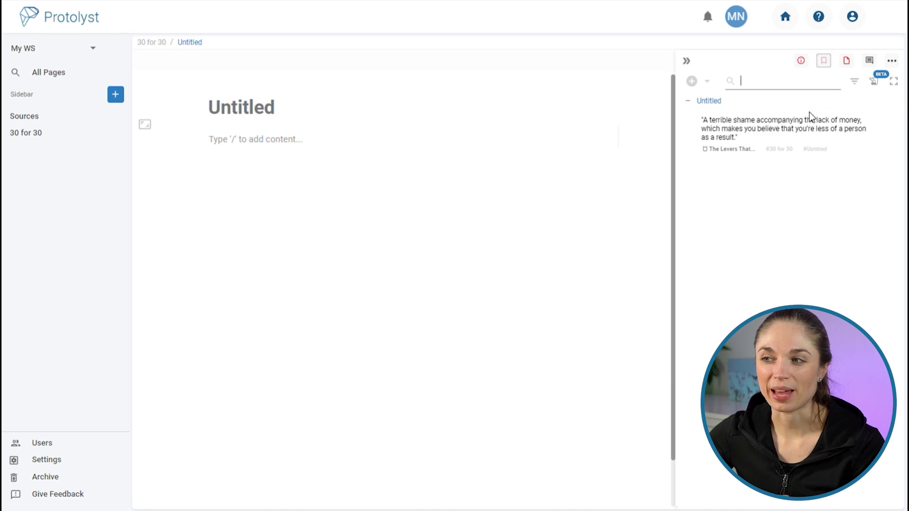
drag(798, 136, 275, 148)
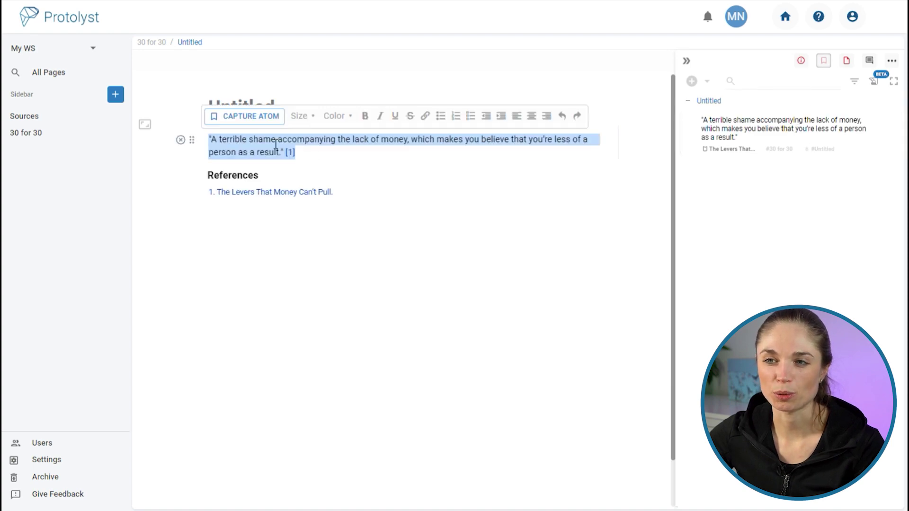
click(332, 166)
key(Return)
key(Return)
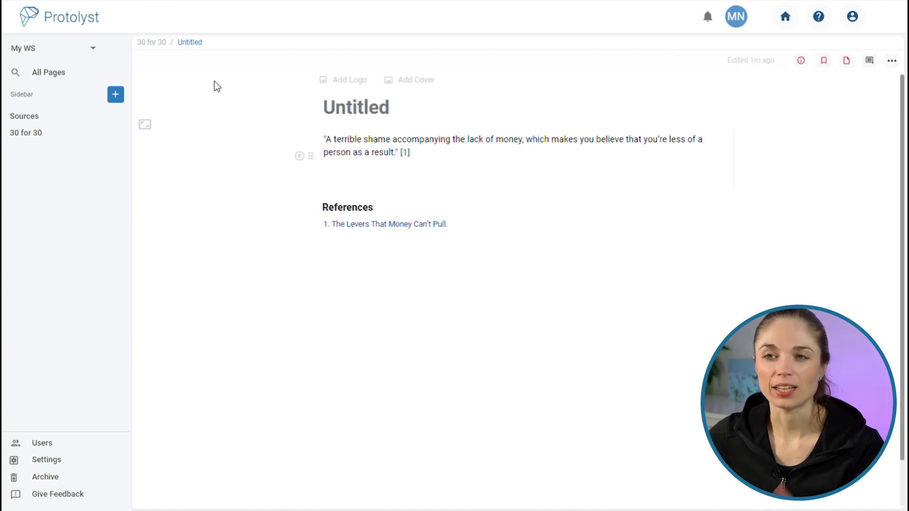
- Return to the 30 for 30 table and add a new atom reading "imposter syndrome and growth" to it
click(160, 43)
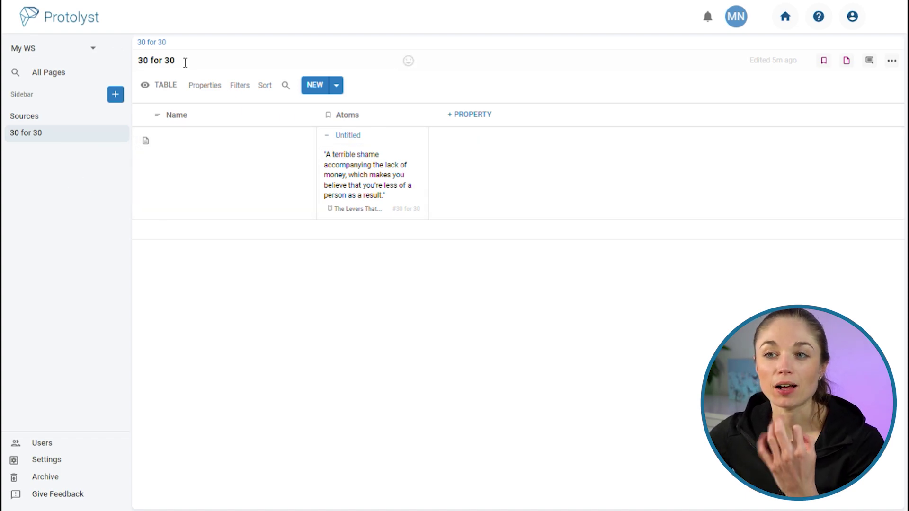
click(824, 60)
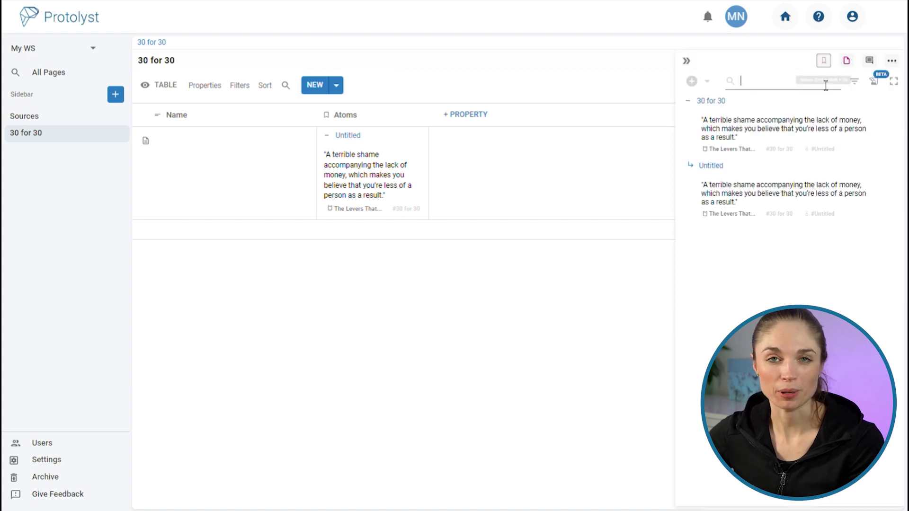
click(692, 81)
click(682, 103)
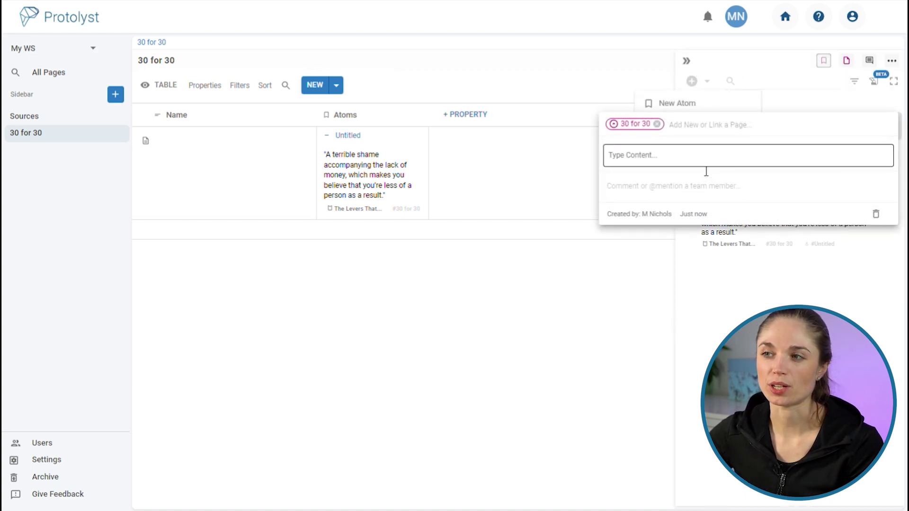
click(685, 166)
text(imposter syndrome and growth)
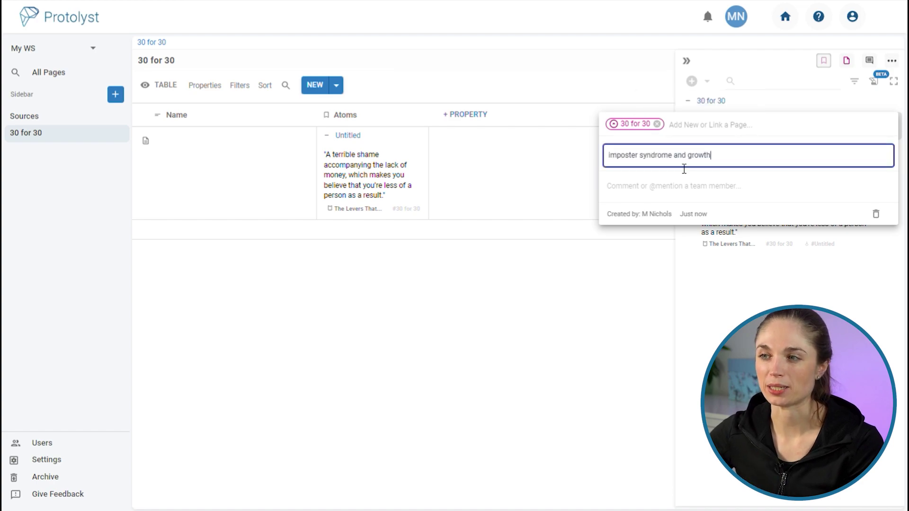
click(712, 317)
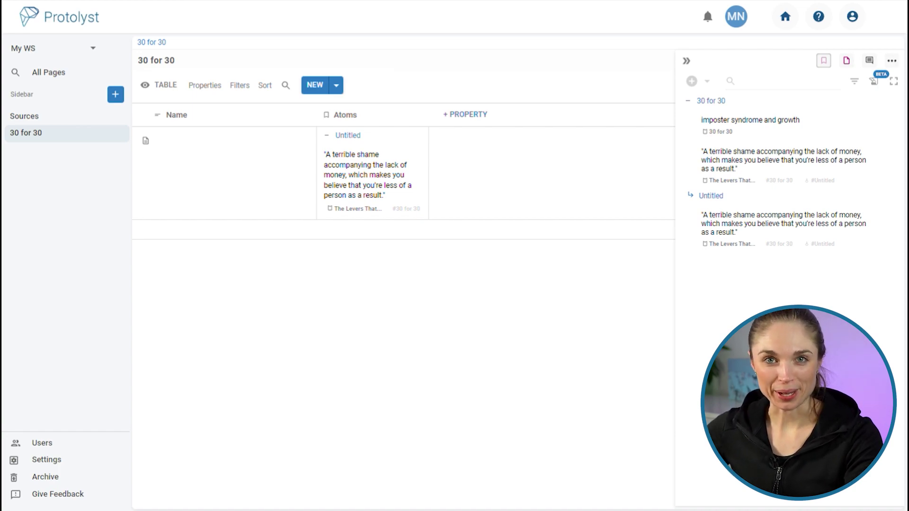
- Create a new sidebar page as a table and name it Workouts
click(119, 97)
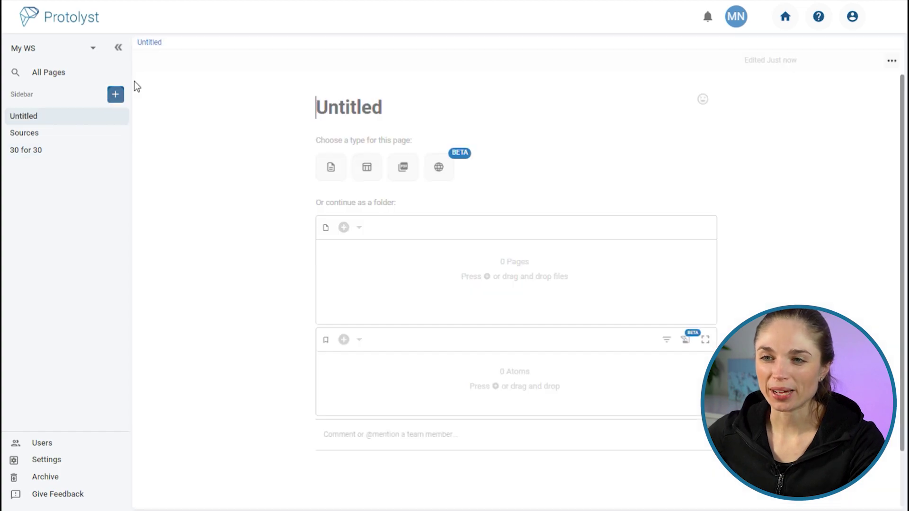
click(378, 171)
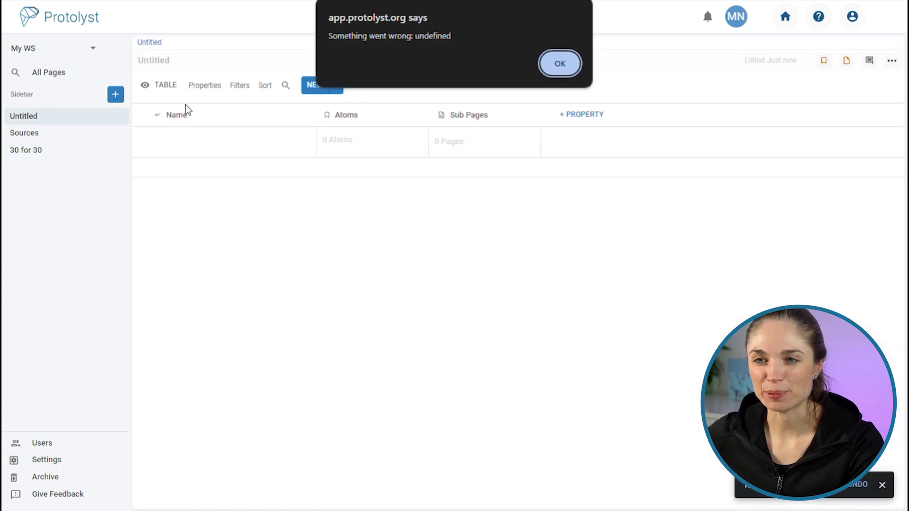
click(559, 63)
click(160, 62)
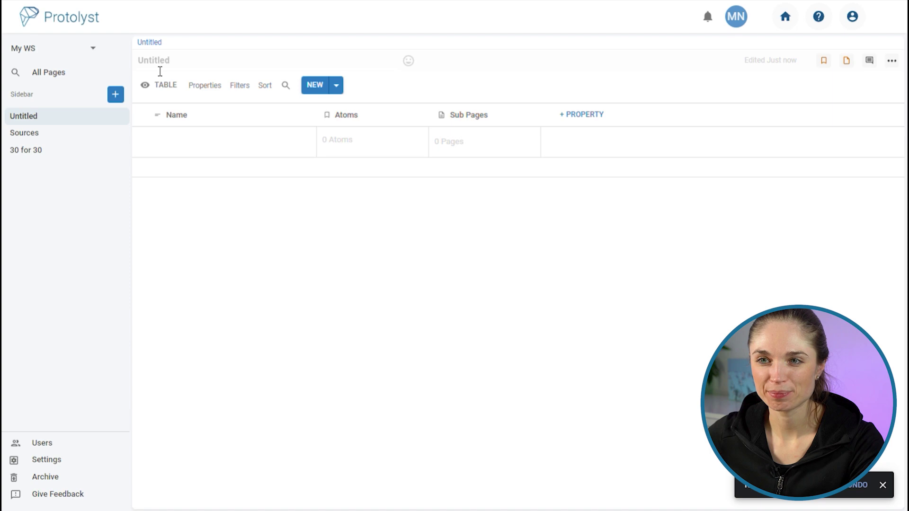
text(Workouts)
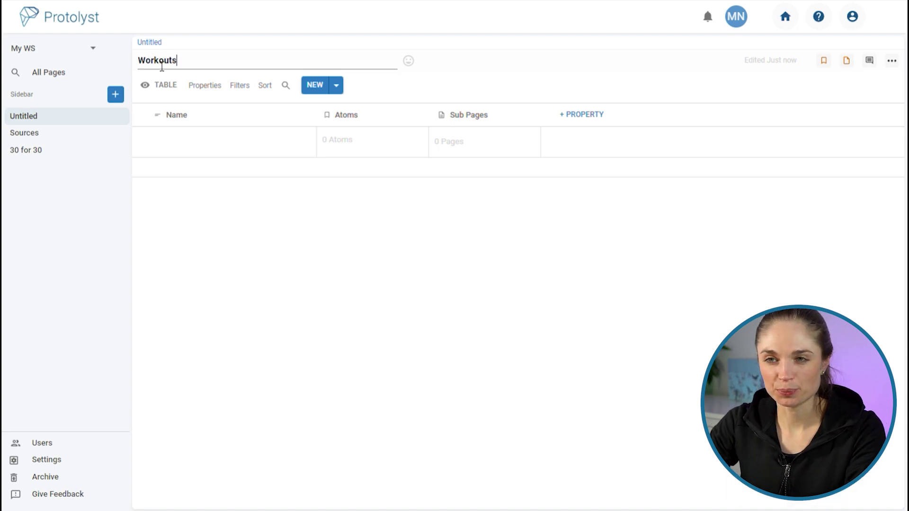
- Fill the Workouts table with three entries named Push, Pull and Legs
click(171, 144)
text(Push)
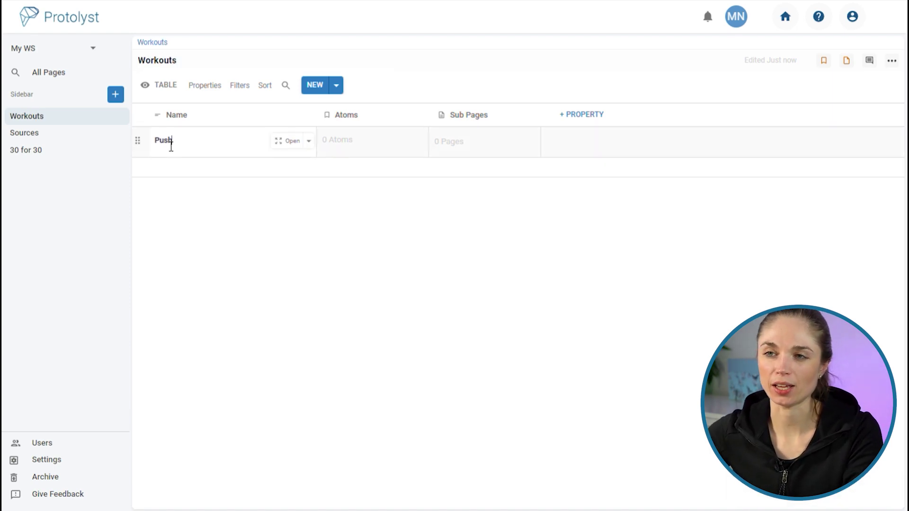
click(326, 88)
text(ll)
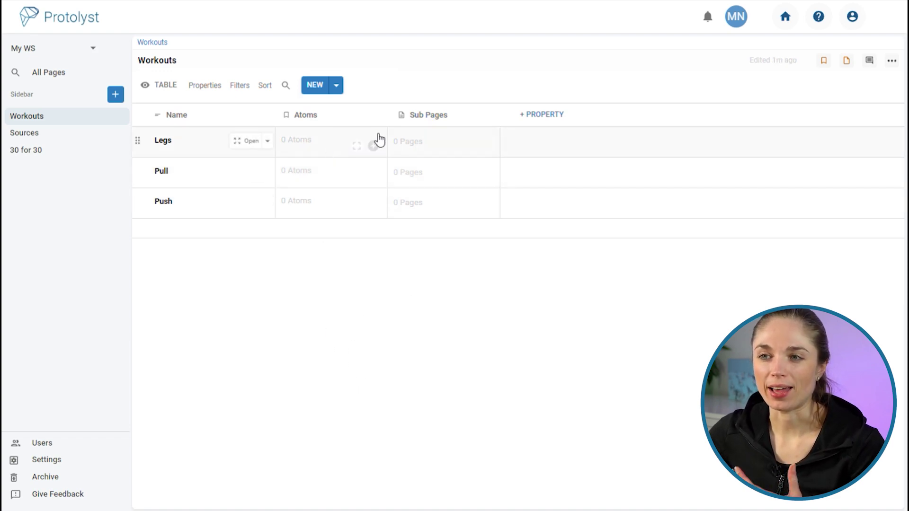
- Add an atom reading "experiment with bar position" to the Legs row
click(374, 146)
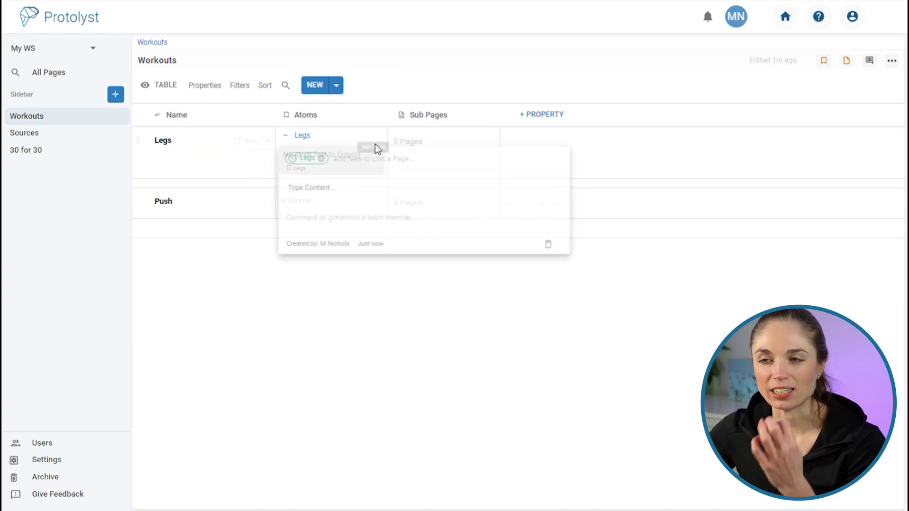
click(355, 190)
text(experiment with bar position)
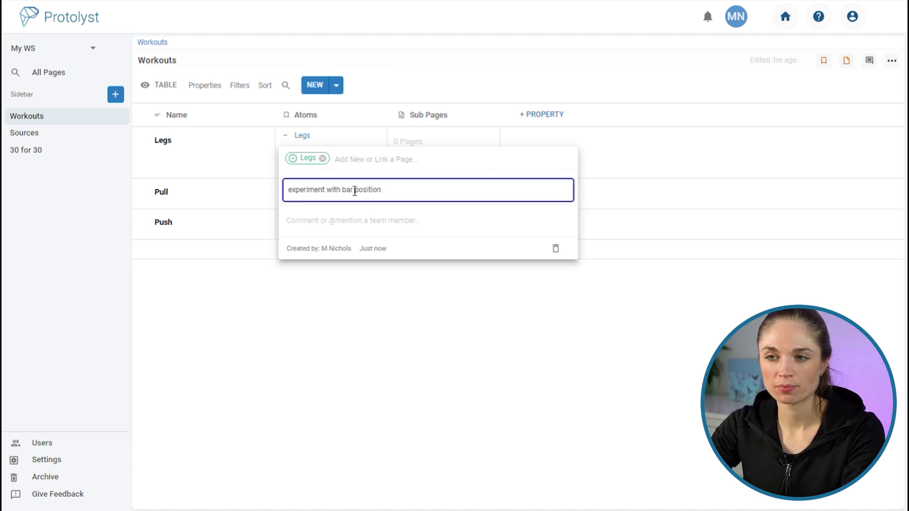
click(334, 373)
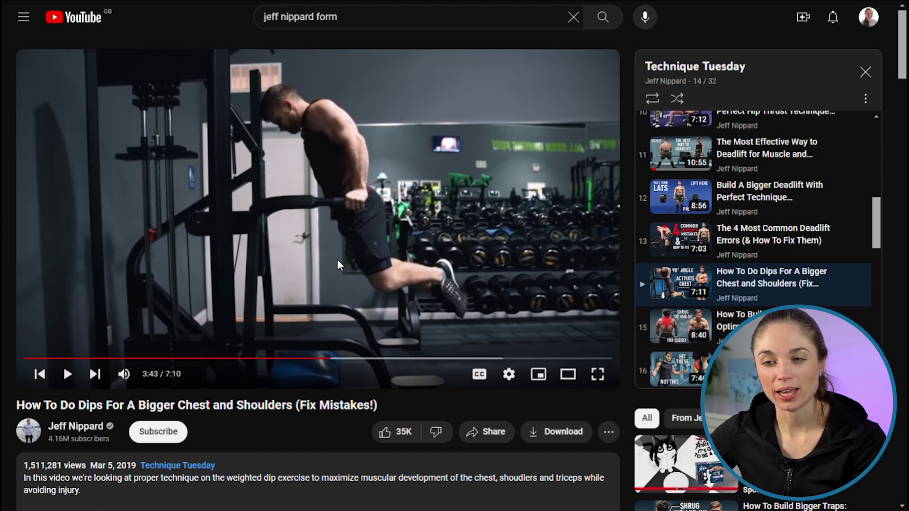
- Copy the YouTube dips video's share link with the start time set to 3:43
click(487, 431)
click(317, 377)
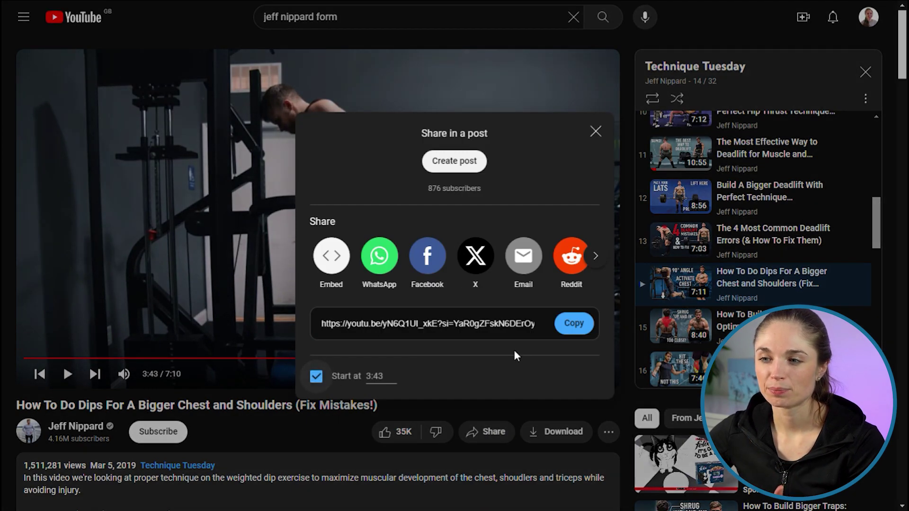
click(574, 323)
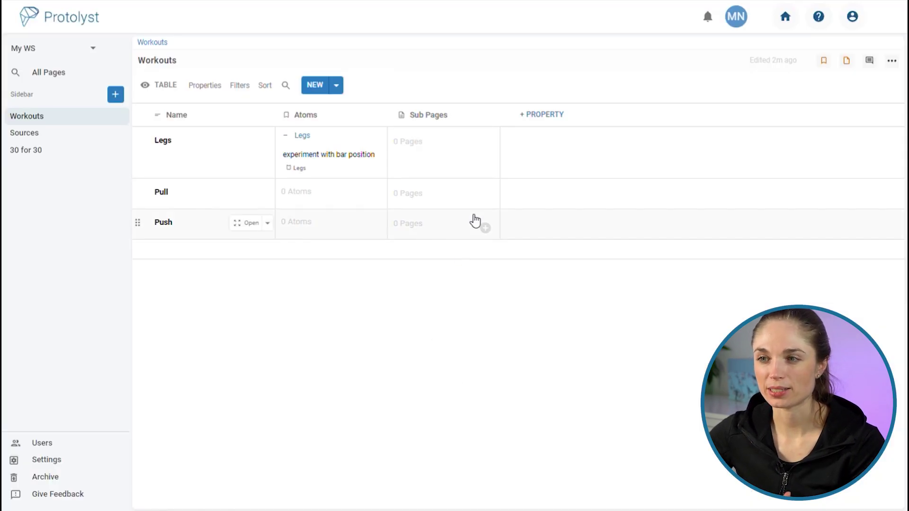
- In Protolyst, add a sub page to the Push row and import the copied YouTube link as web content
click(485, 228)
key(ctrl+v)
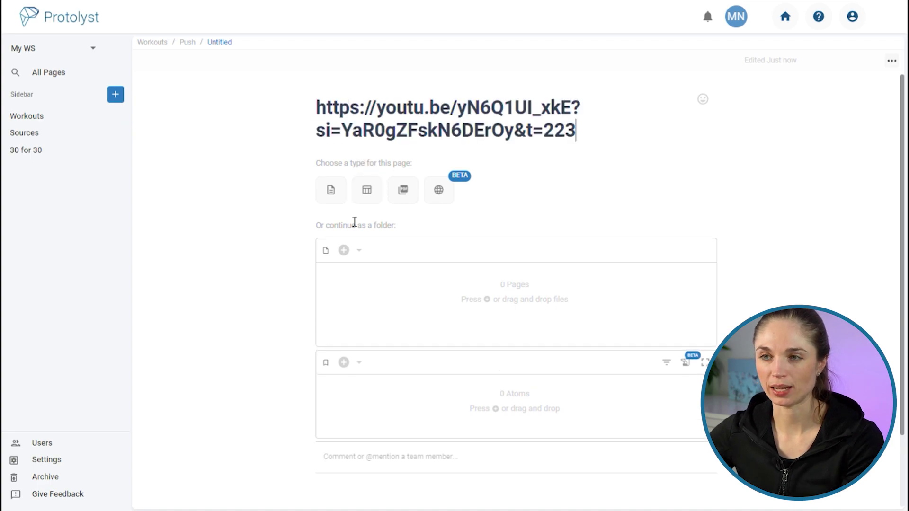
click(434, 204)
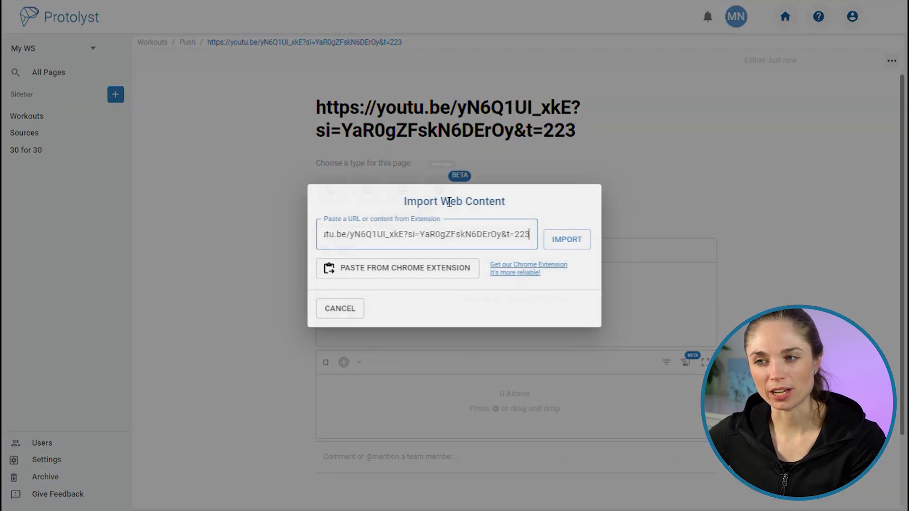
click(561, 241)
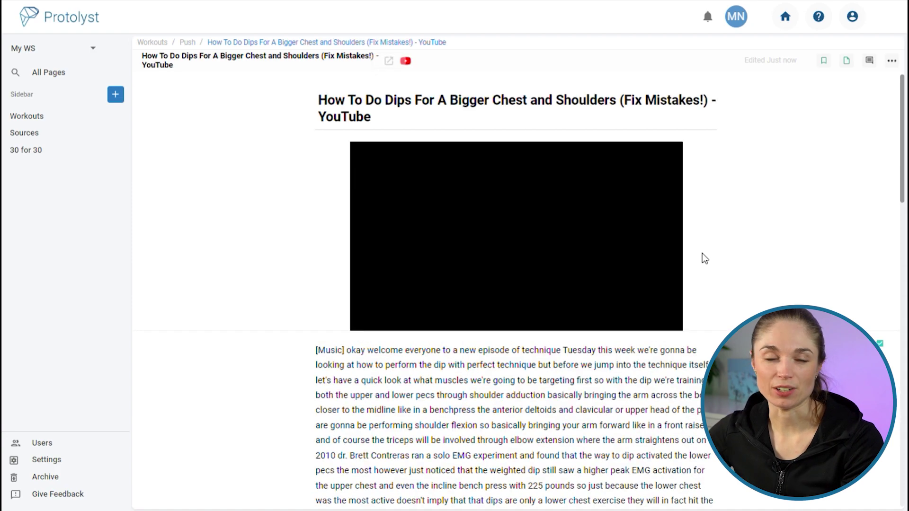
- Review the imported video's transcript and add an atom reading "position body at an angle not upright" to the page
scroll(524, 331, down, 5)
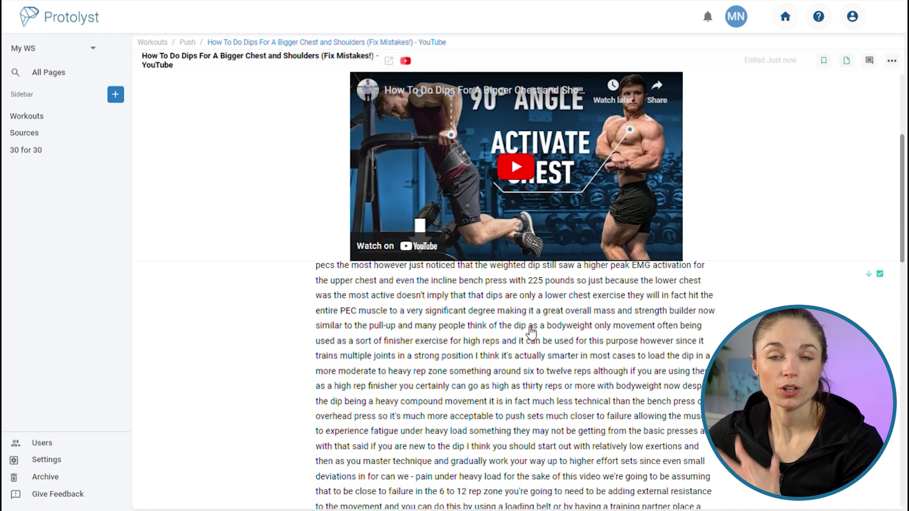
scroll(534, 356, down, 5)
scroll(534, 356, up, 10)
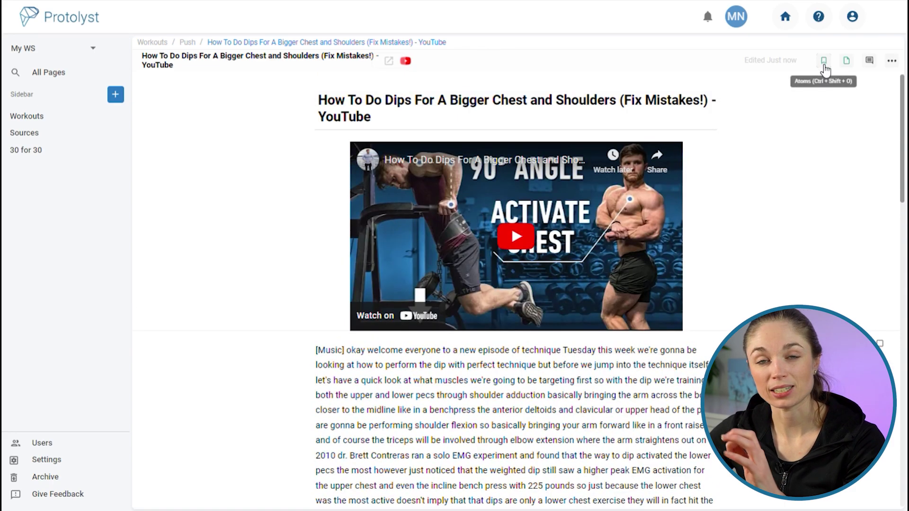
click(824, 60)
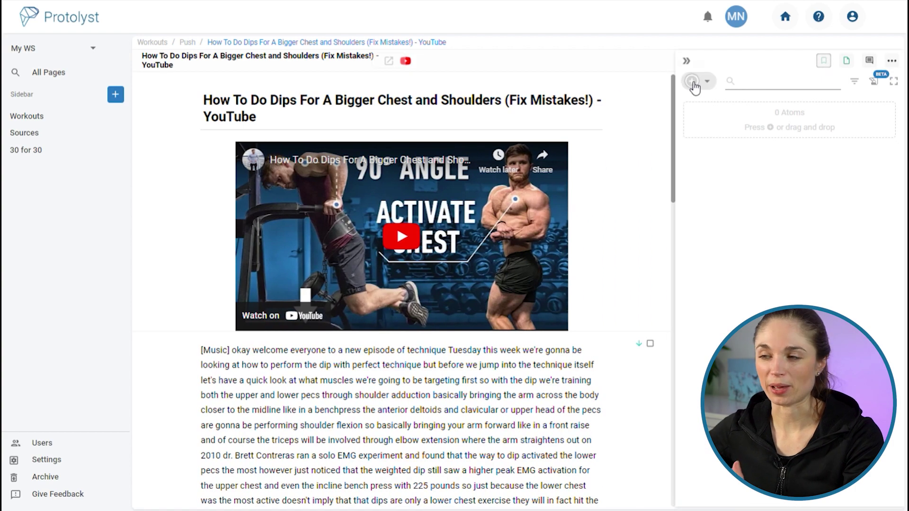
click(693, 82)
click(704, 104)
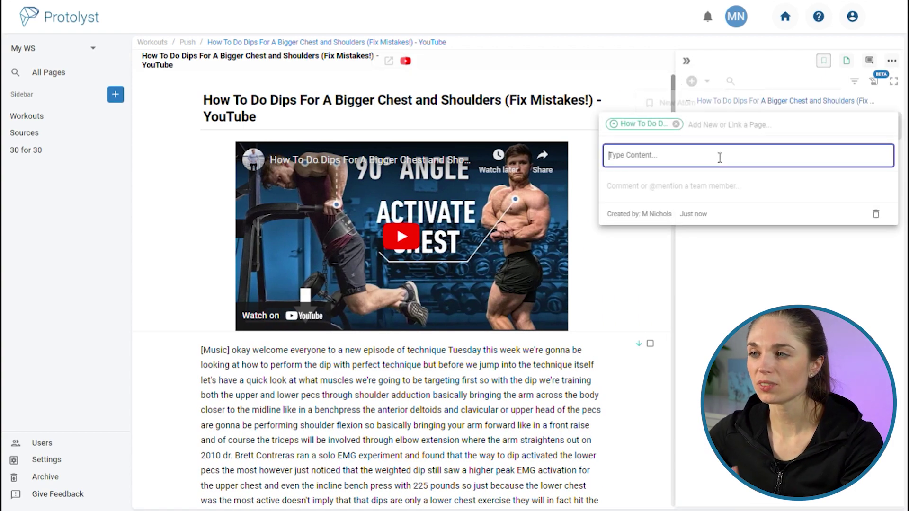
text(position body at an ag)
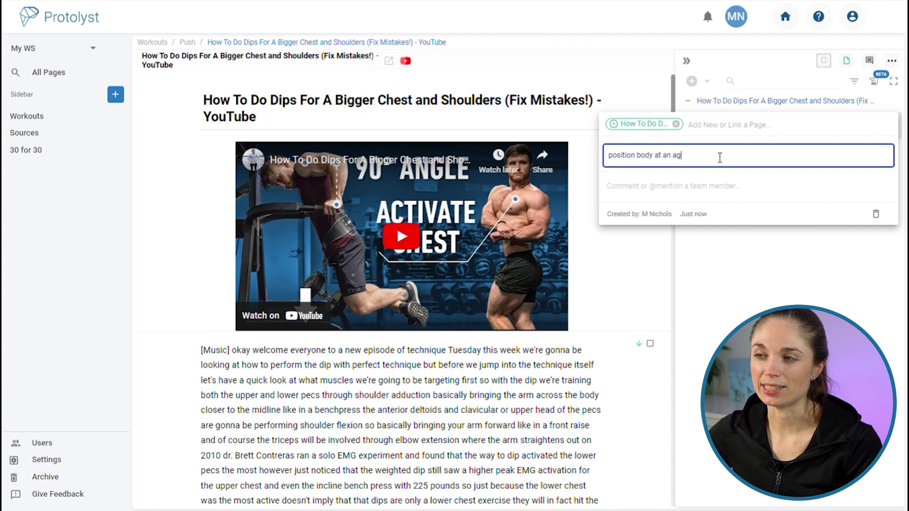
key(BackSpace)
text(ngle not upright)
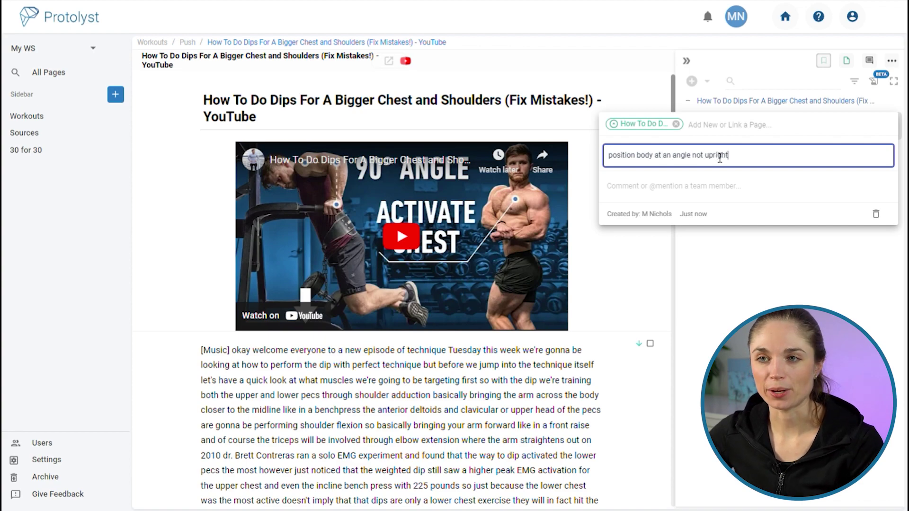
key(Return)
- Return to the Workouts table and widen its Sub Pages column
click(163, 43)
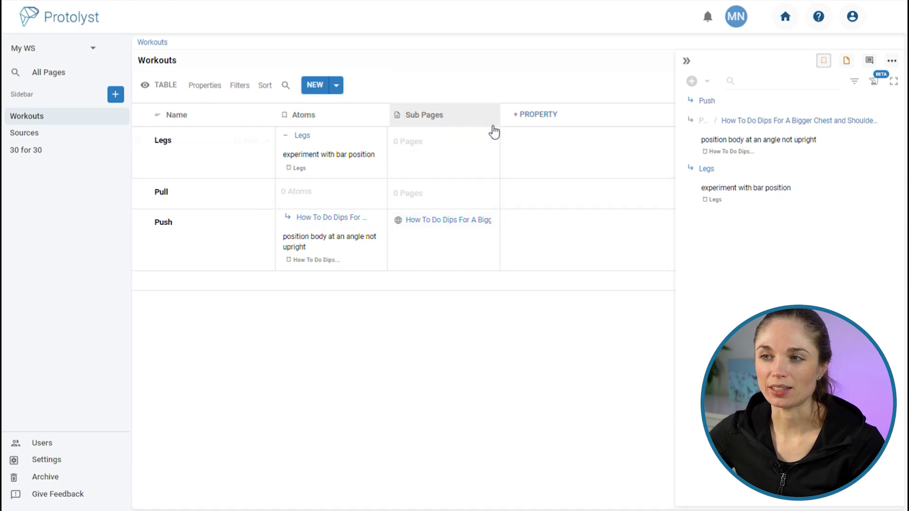
drag(498, 118, 545, 118)
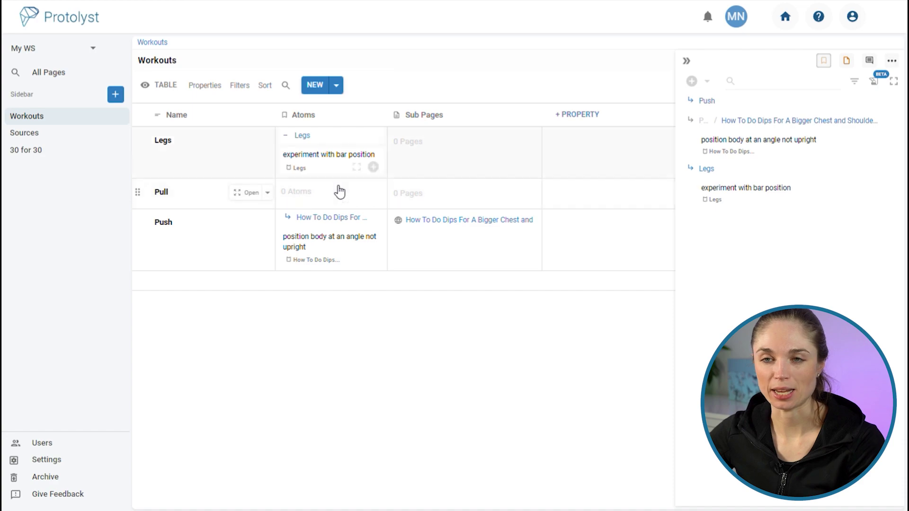
- Create another sidebar page as a table and name it Workout Tracker
click(115, 94)
click(378, 176)
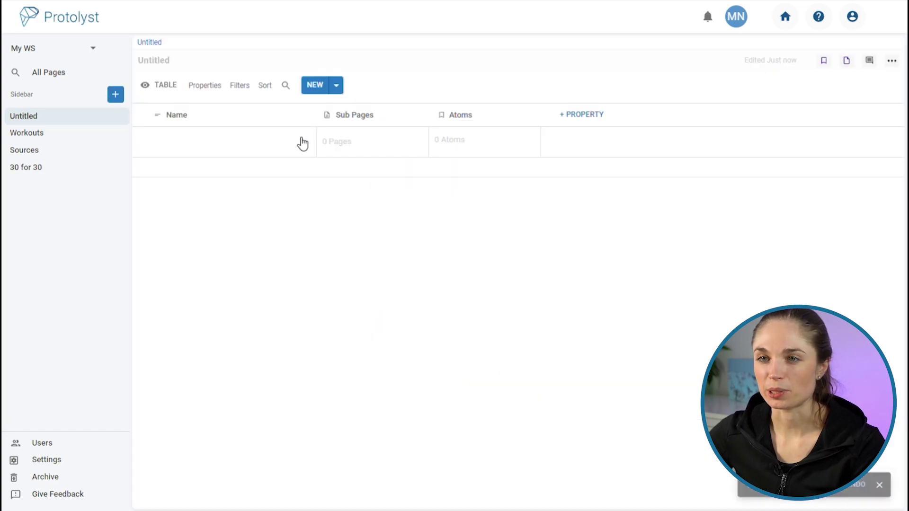
click(152, 62)
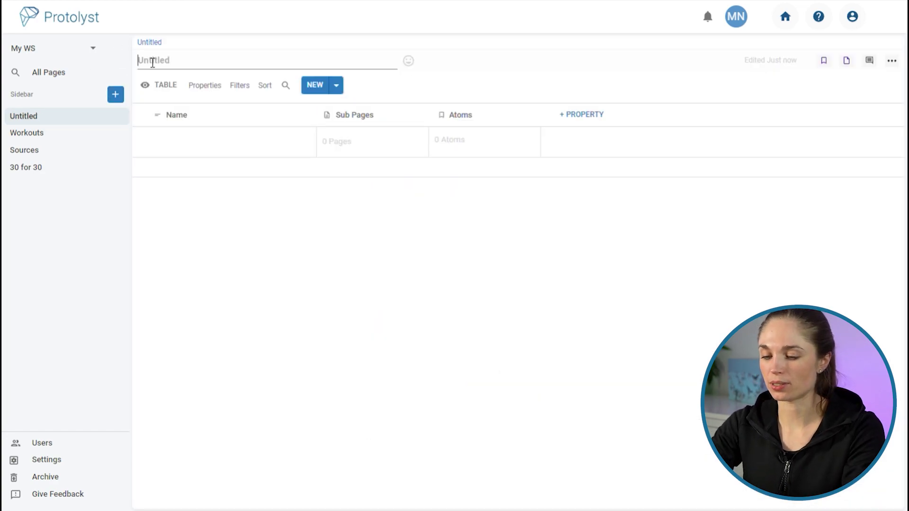
text(Workout Tracker)
key(Return)
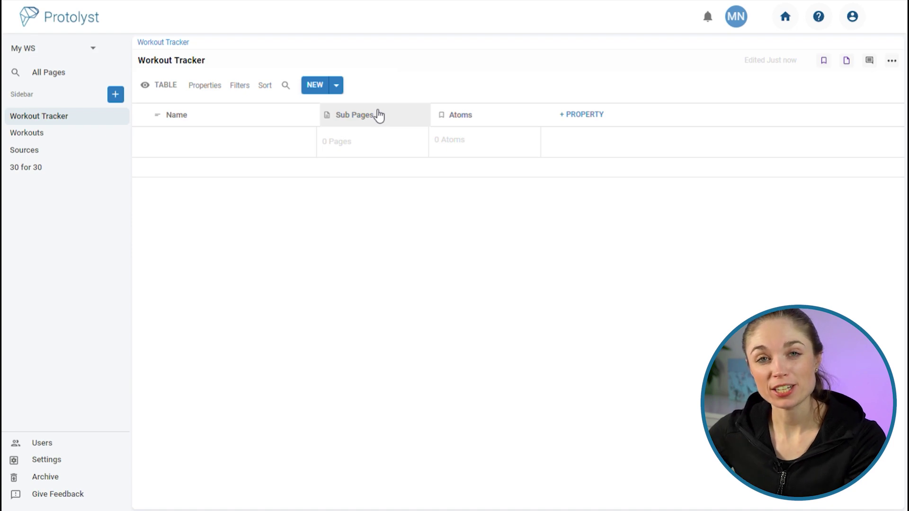
- Change Workout Tracker's Sub Pages property to a Linked Table connected to Workouts
click(380, 116)
click(401, 148)
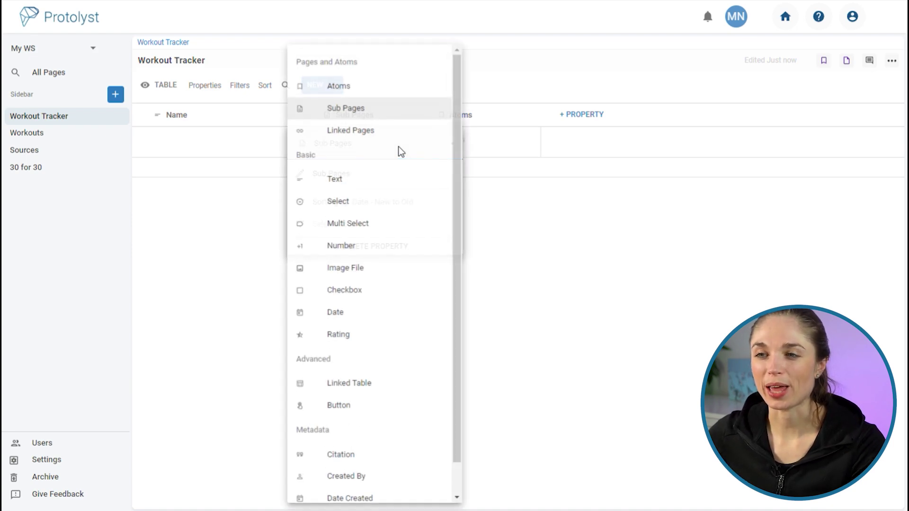
click(381, 384)
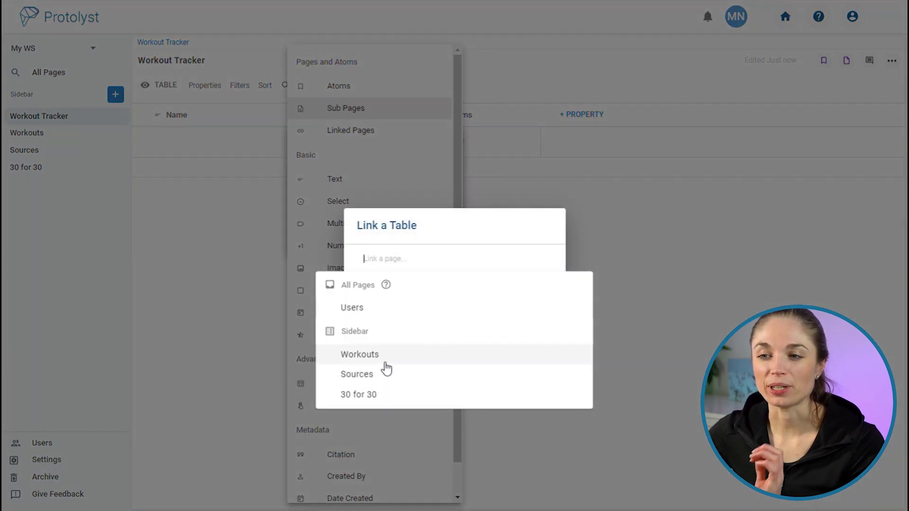
click(384, 363)
click(521, 290)
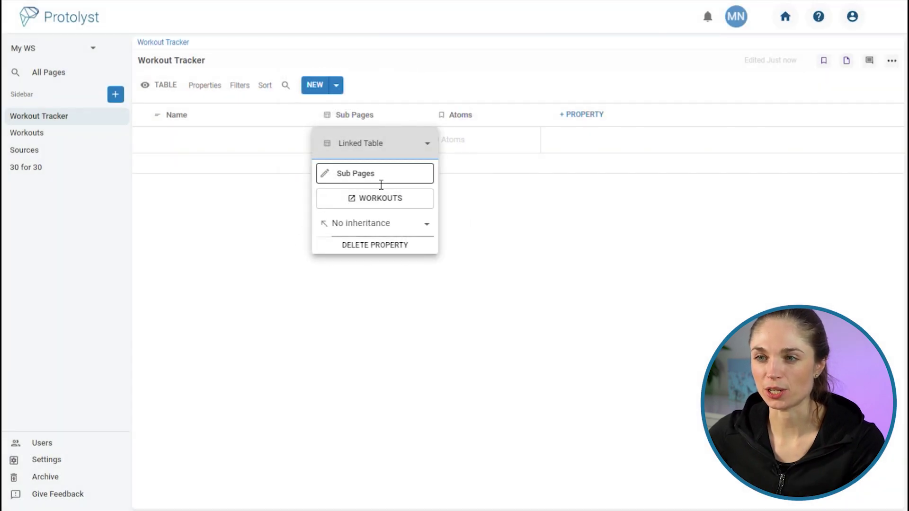
- Rename the linked Sub Pages property as Workouts and set it to Inherit Atoms from Workouts
triple_click(381, 183)
text(Workouts)
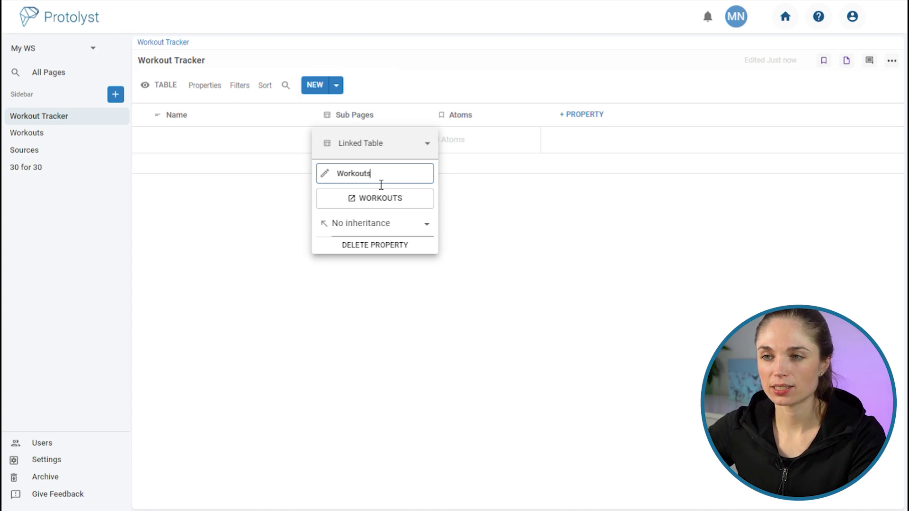
click(390, 227)
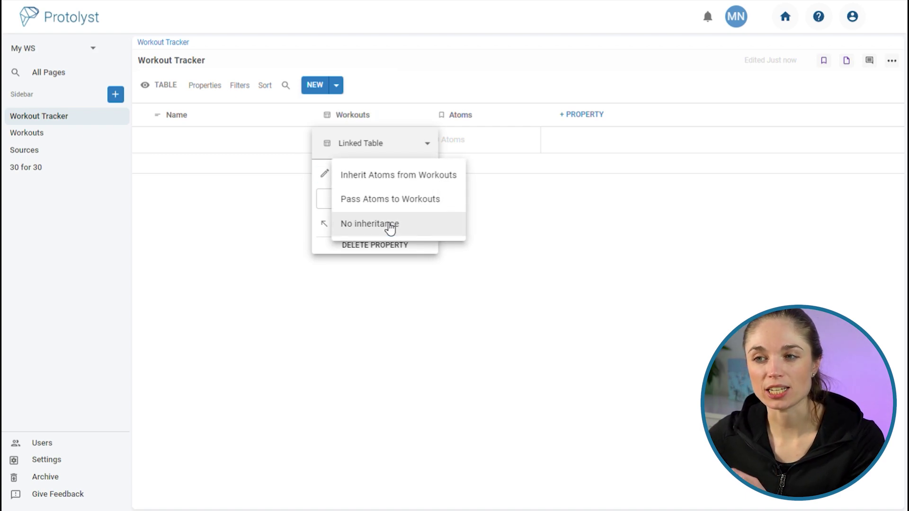
click(414, 179)
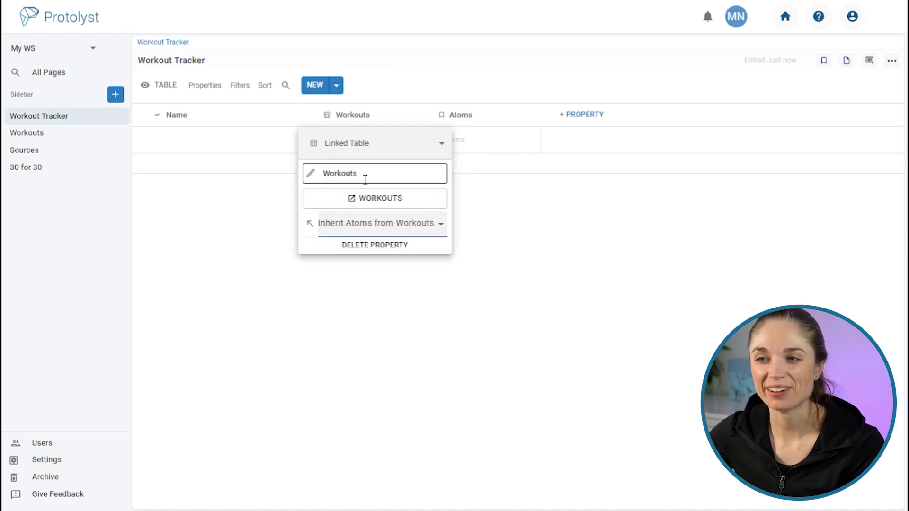
click(423, 294)
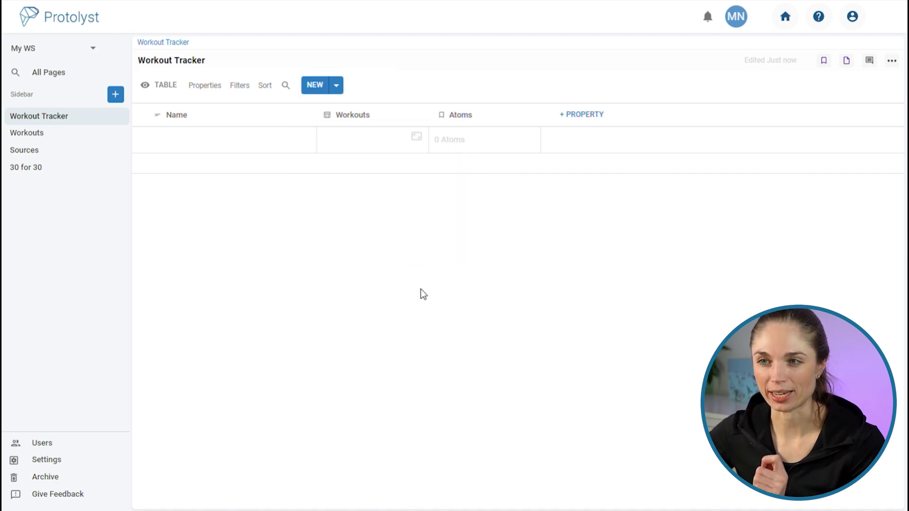
- Add three entries to the Workout Tracker table named Push 1, Pull 1 and Legs 1
click(253, 147)
text(P)
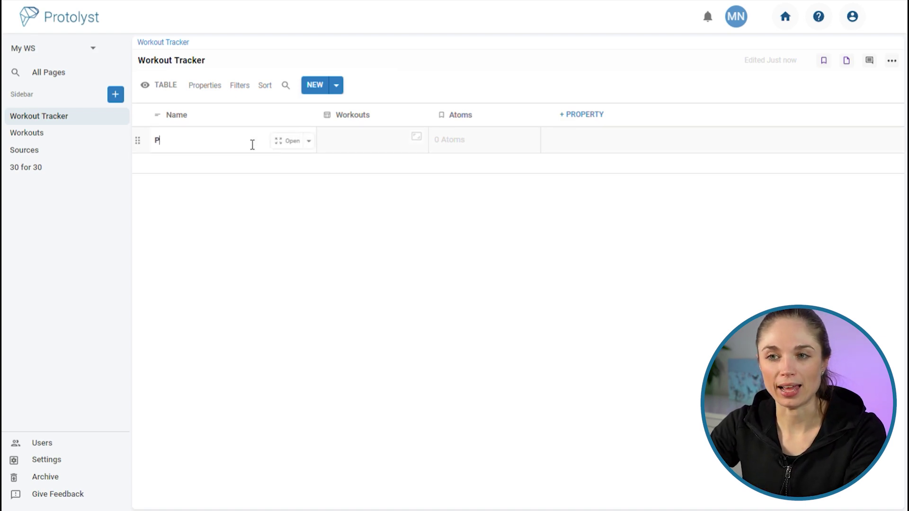
text(ush 1)
click(310, 88)
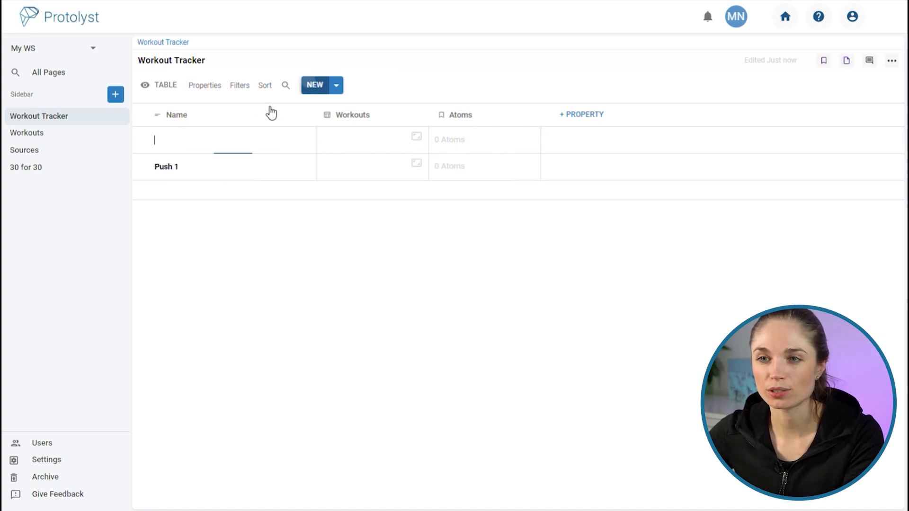
text(Pull 1)
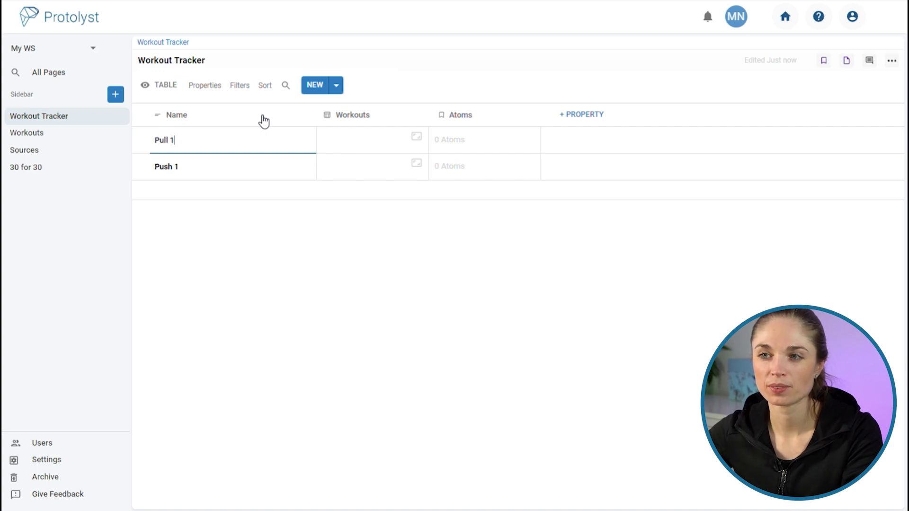
click(315, 87)
text(Legs )
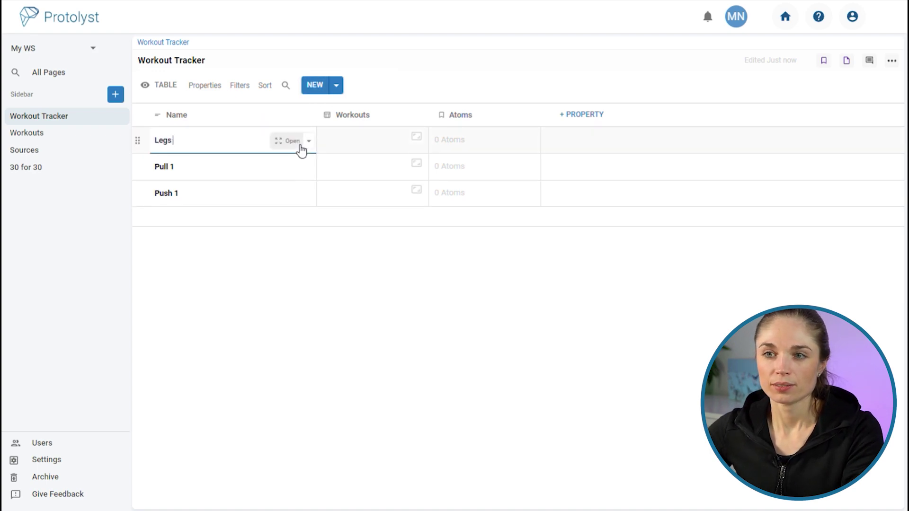
text(1)
click(409, 324)
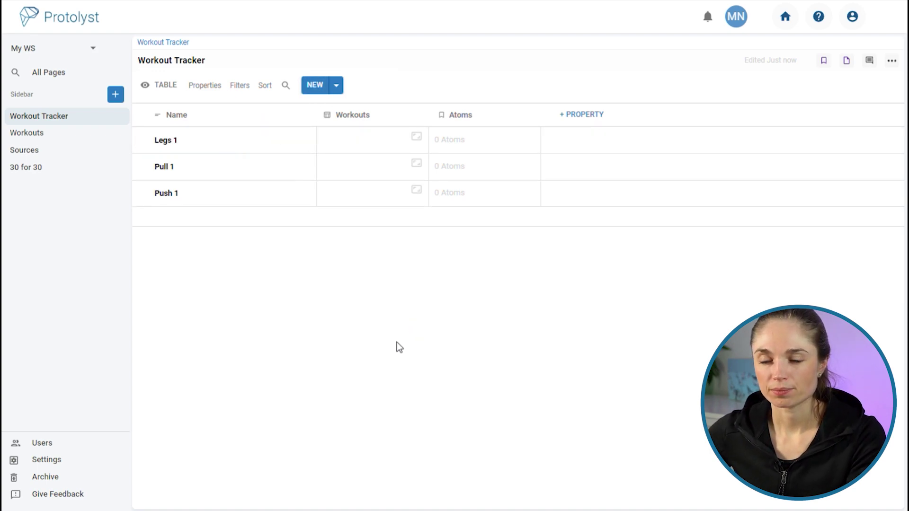
- Link the Legs 1, Pull 1 and Push 1 entries to the Legs, Pull and Push workouts respectively
click(349, 144)
click(337, 164)
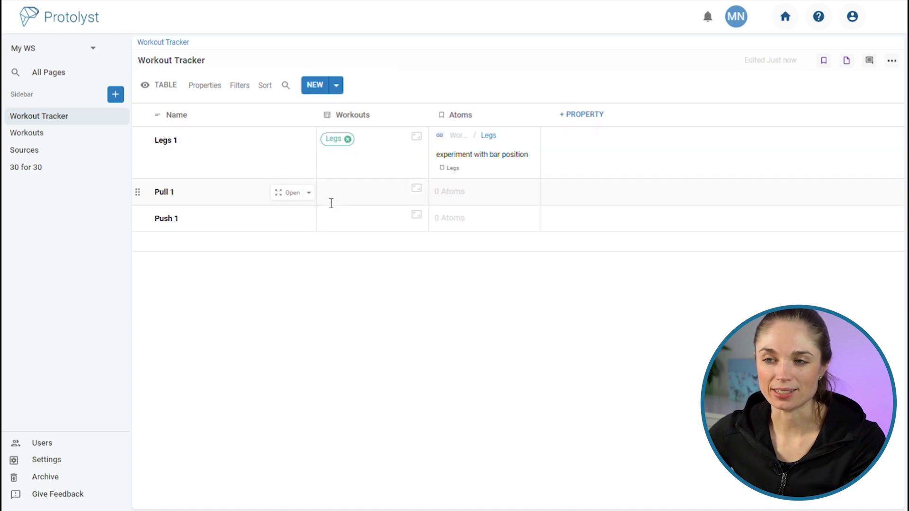
click(339, 198)
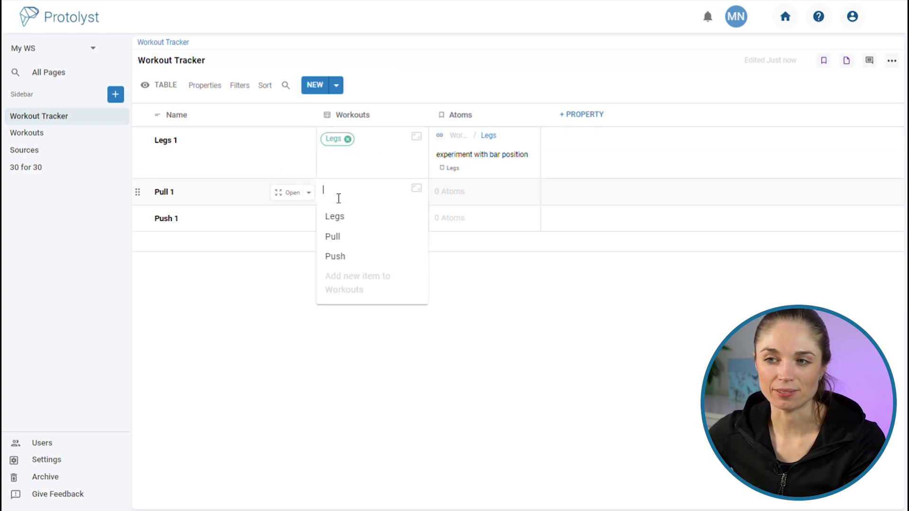
click(332, 238)
click(366, 222)
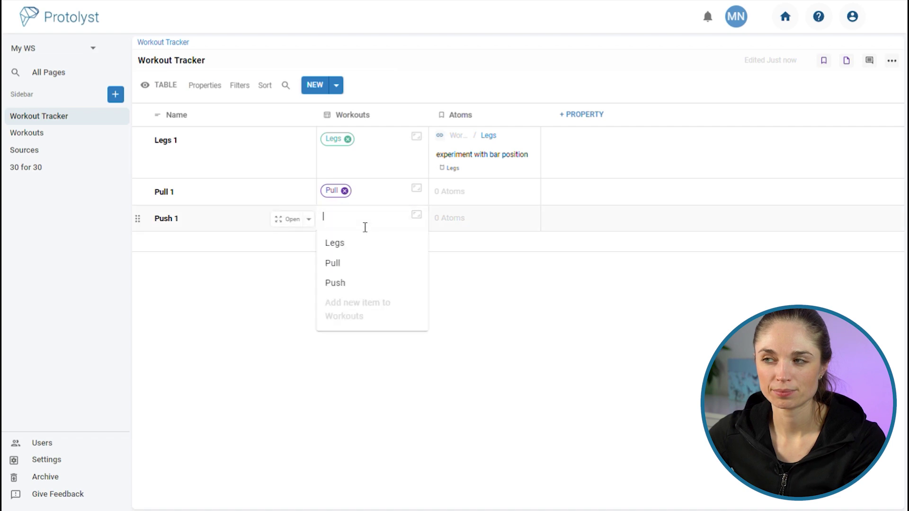
click(337, 282)
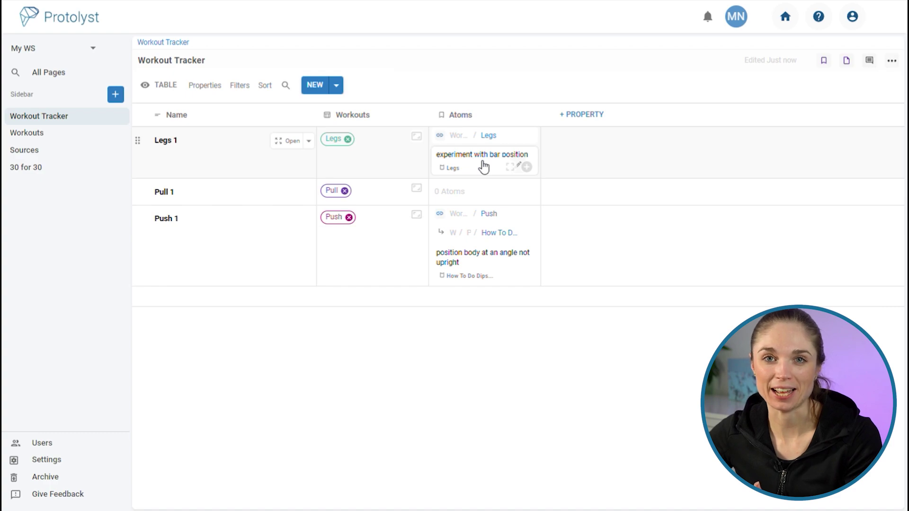
- Add a text property named Exercises to the Workout Tracker table
click(582, 114)
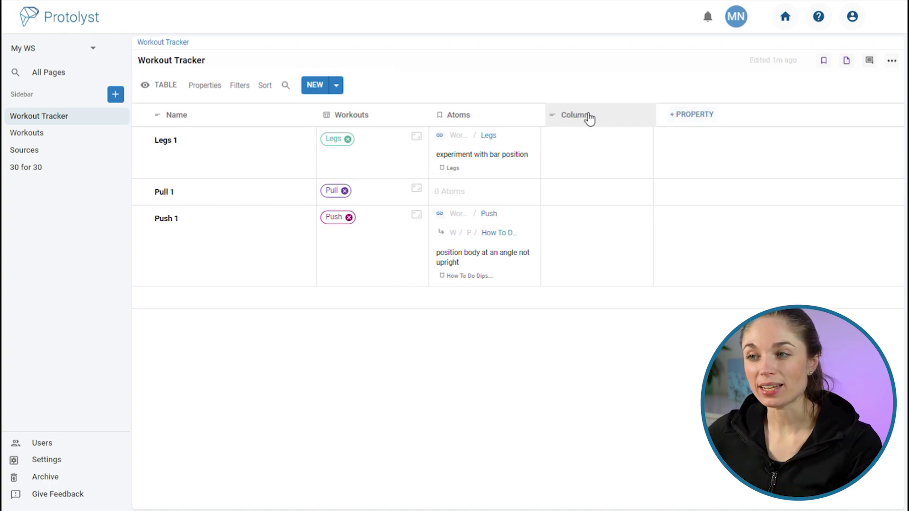
text(Exercises)
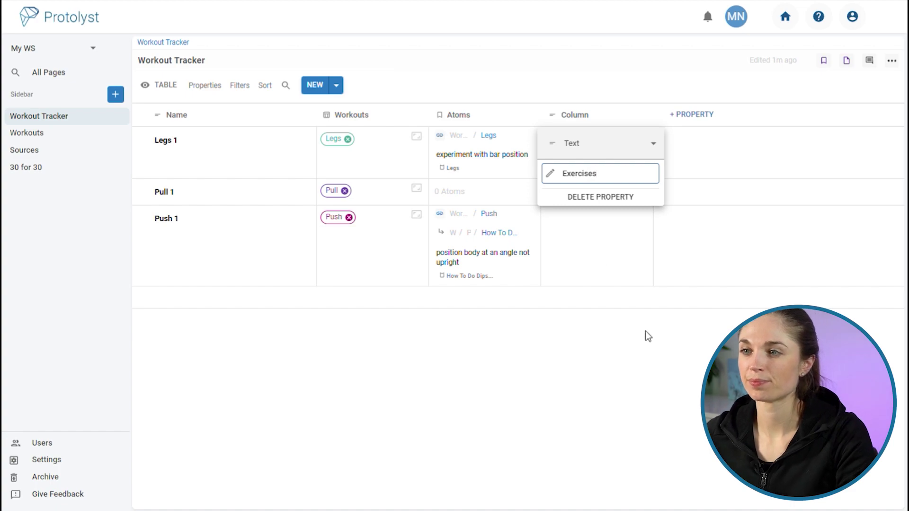
key(Return)
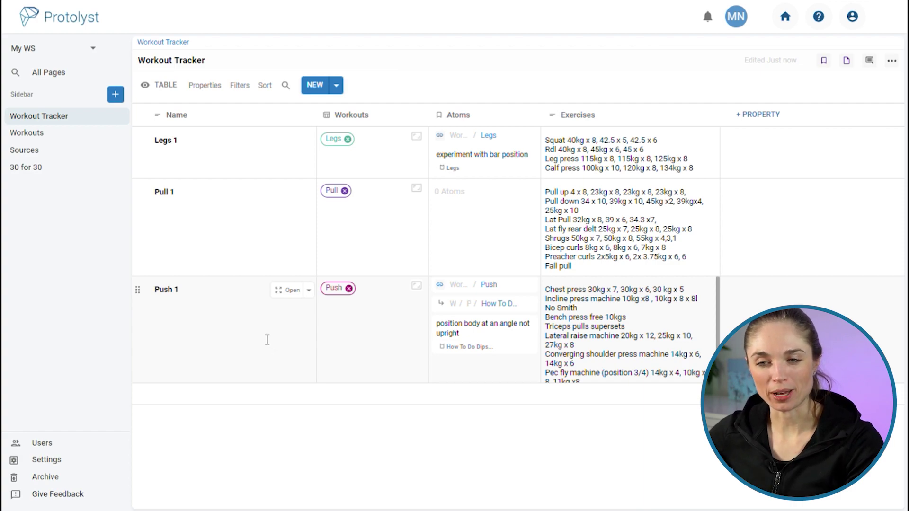
- Duplicate the Push 1 entry and rename the copy as Push 2
right_click(246, 324)
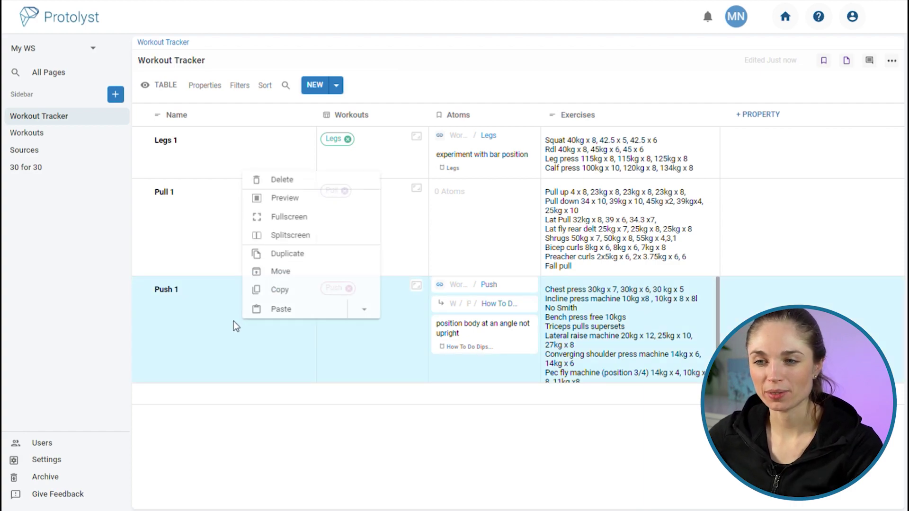
click(284, 255)
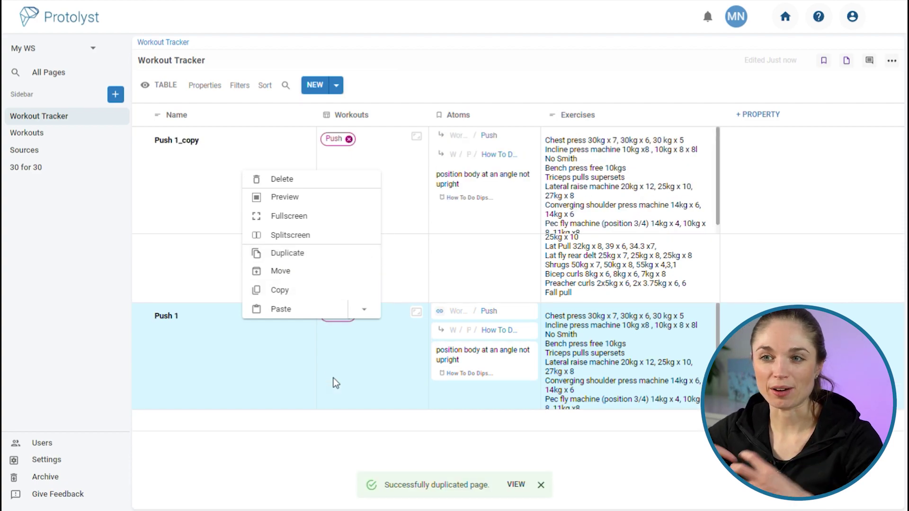
click(633, 172)
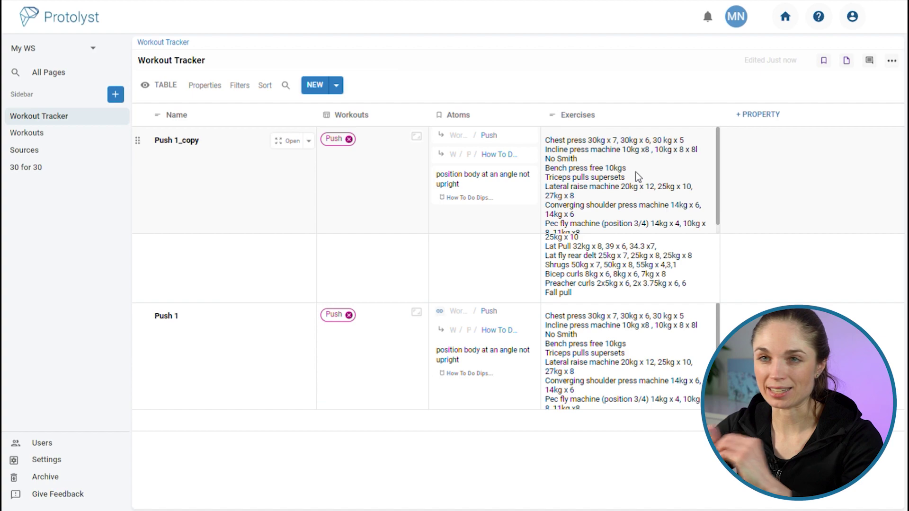
click(634, 173)
double_click(208, 152)
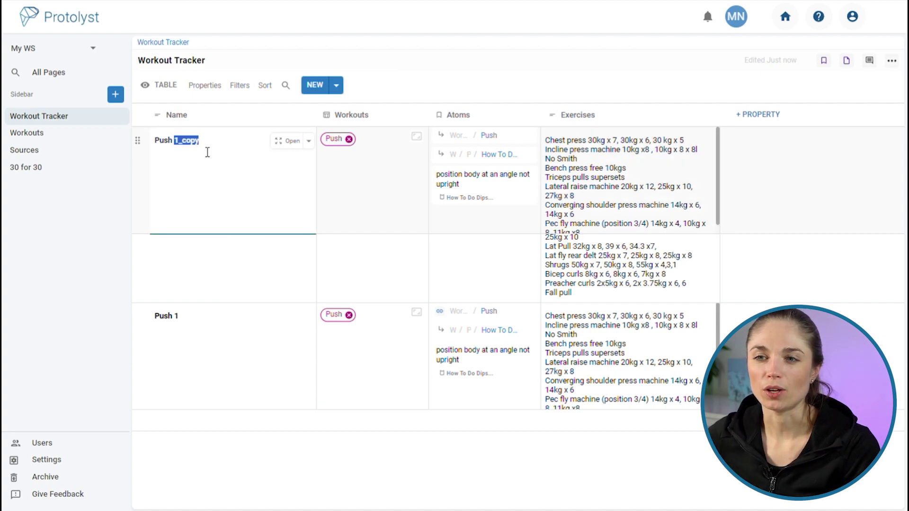
text(2)
key(Return)
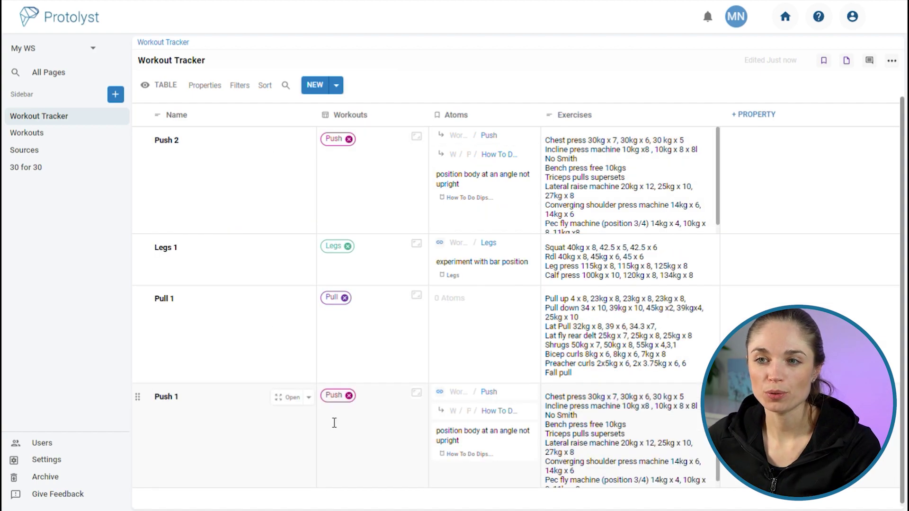